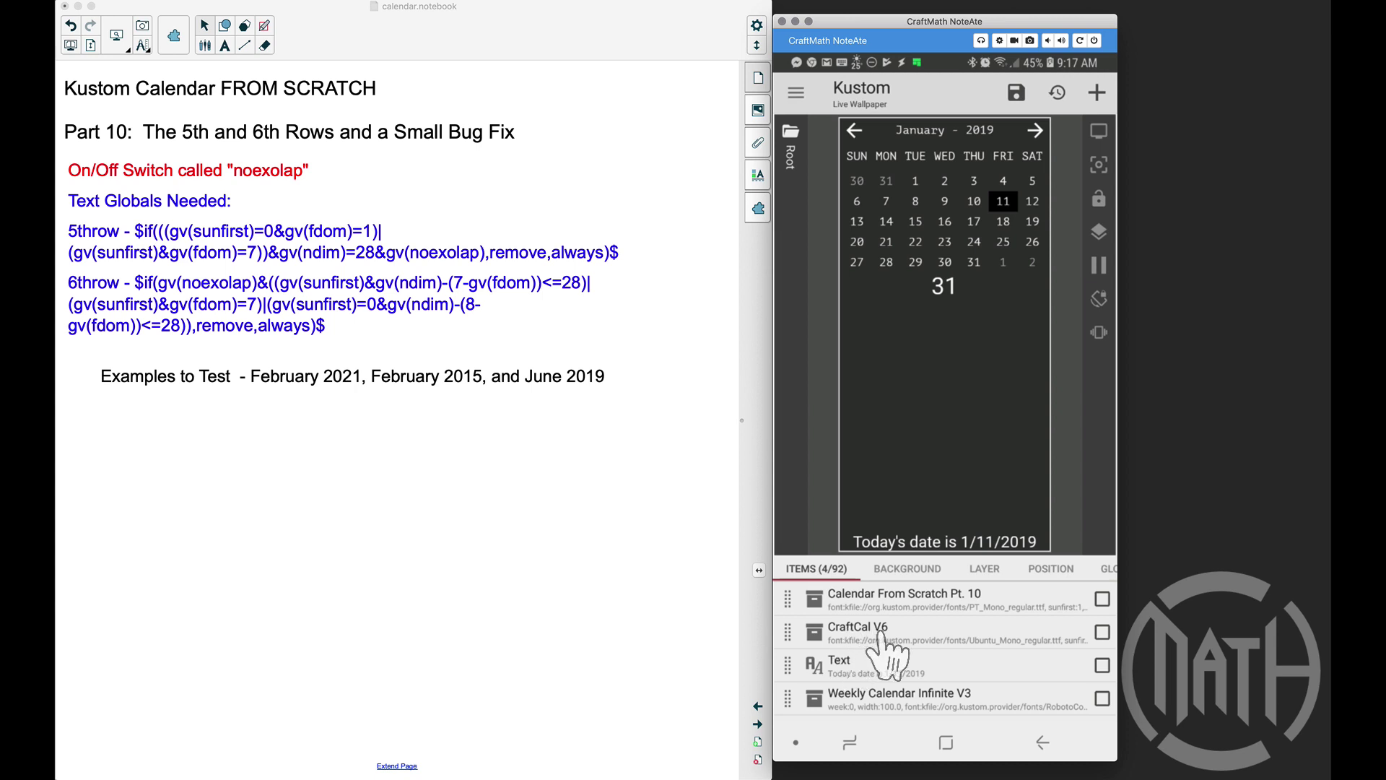
Review the 5throw text global's formula in the CraftCal V6 component, and return to the root items.
{"action": "left_click", "coordinate": [885, 634]}
{"action": "left_click", "coordinate": [992, 570]}
{"action": "scroll", "coordinate": [989, 664], "scroll_direction": "down", "scroll_amount": 5}
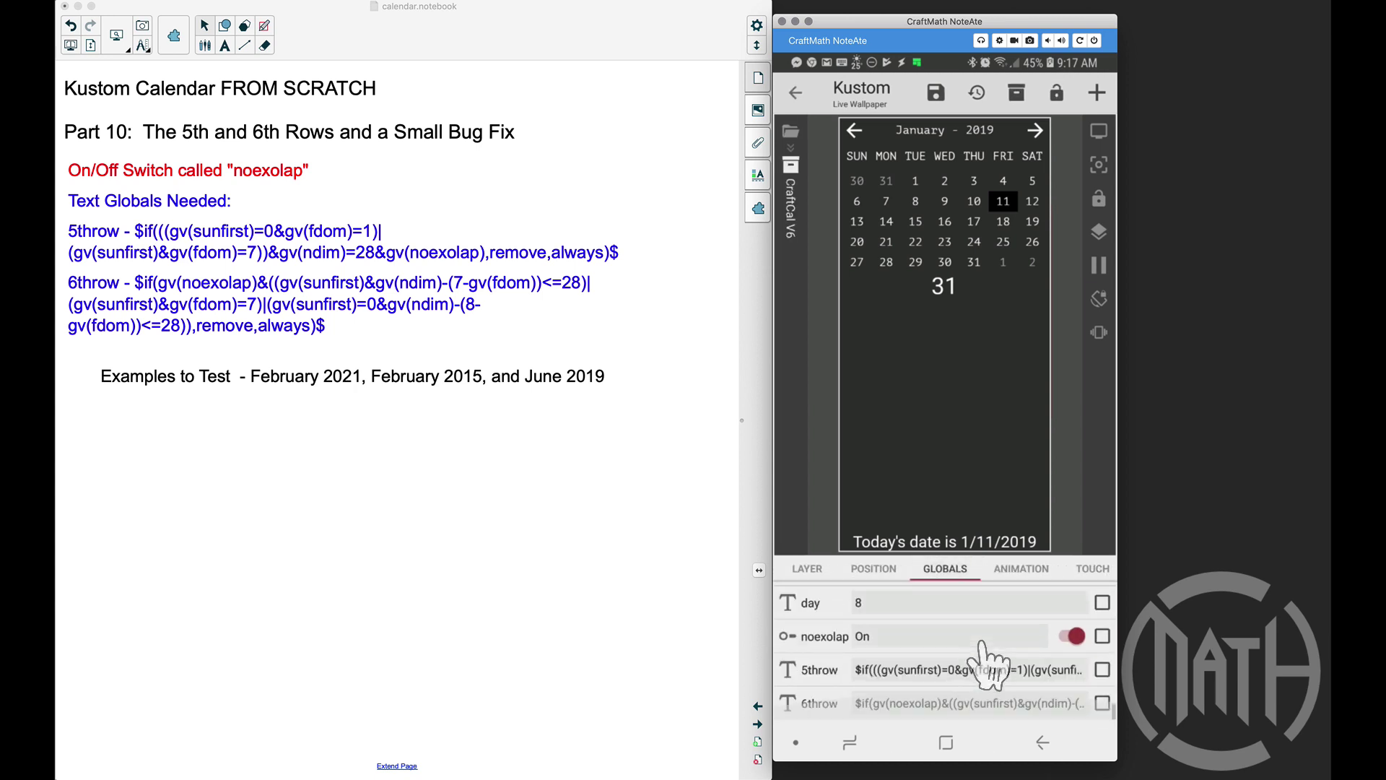
{"action": "left_click", "coordinate": [932, 679]}
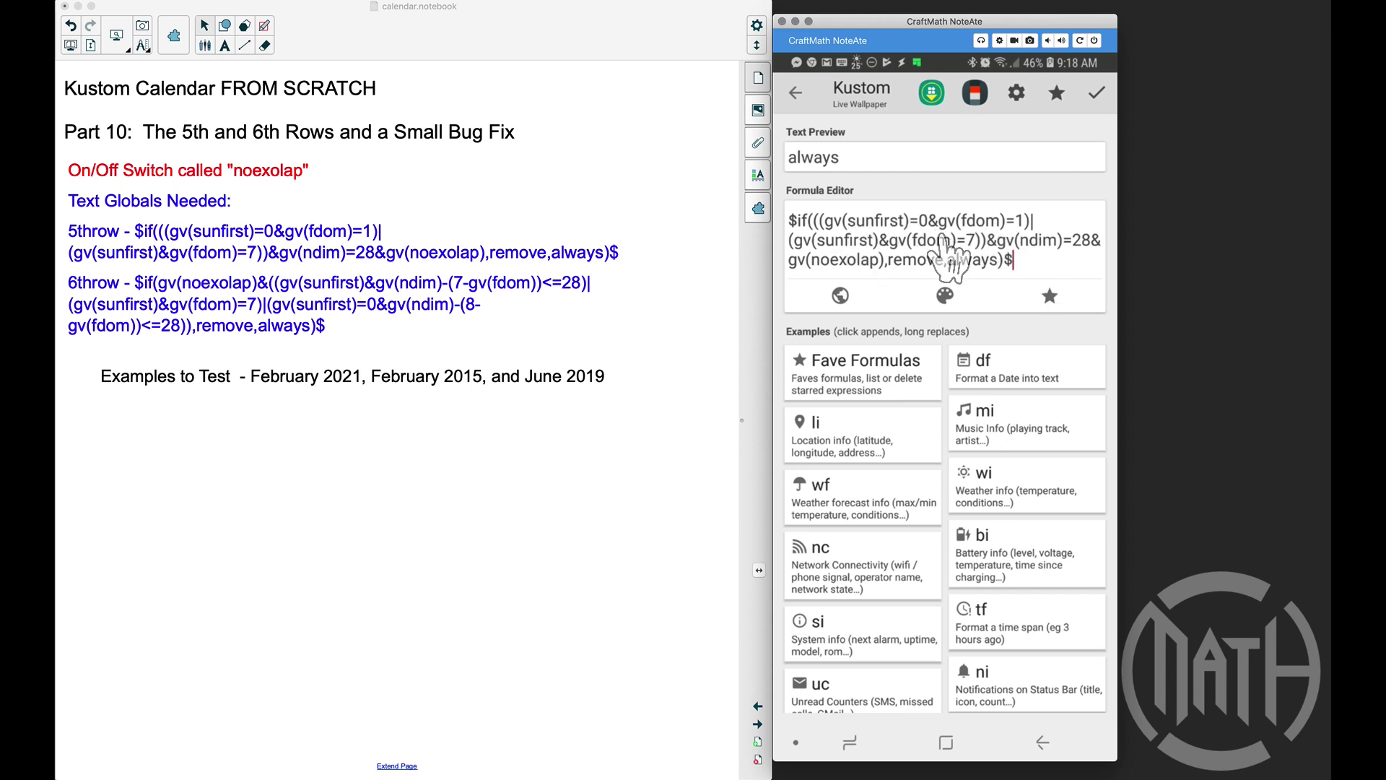
{"action": "left_click", "coordinate": [1042, 742]}
{"action": "left_click", "coordinate": [1043, 742]}
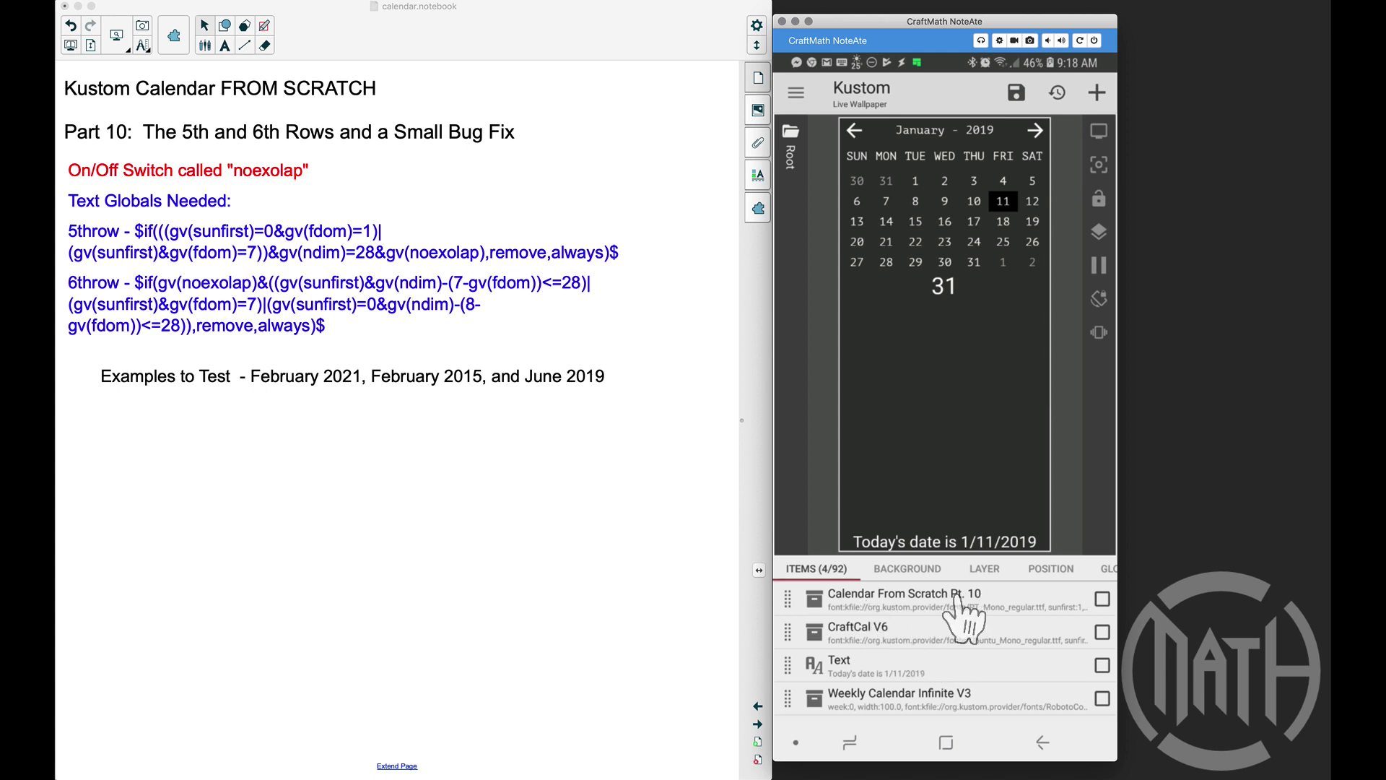
Review the 5throw and 6throw formulas in the globals of the Calendar From Scratch Pt. 10 component.
{"action": "left_click", "coordinate": [913, 602]}
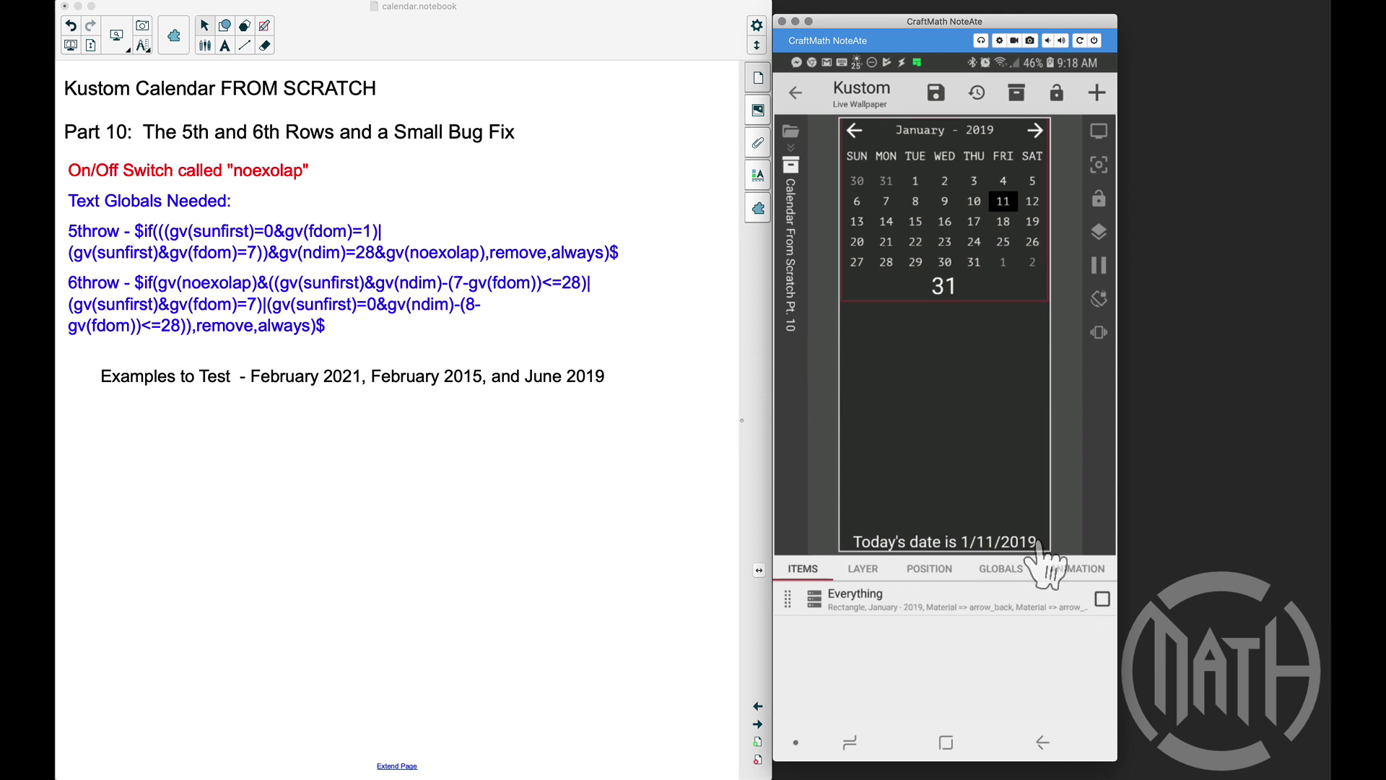
{"action": "left_click", "coordinate": [1003, 569]}
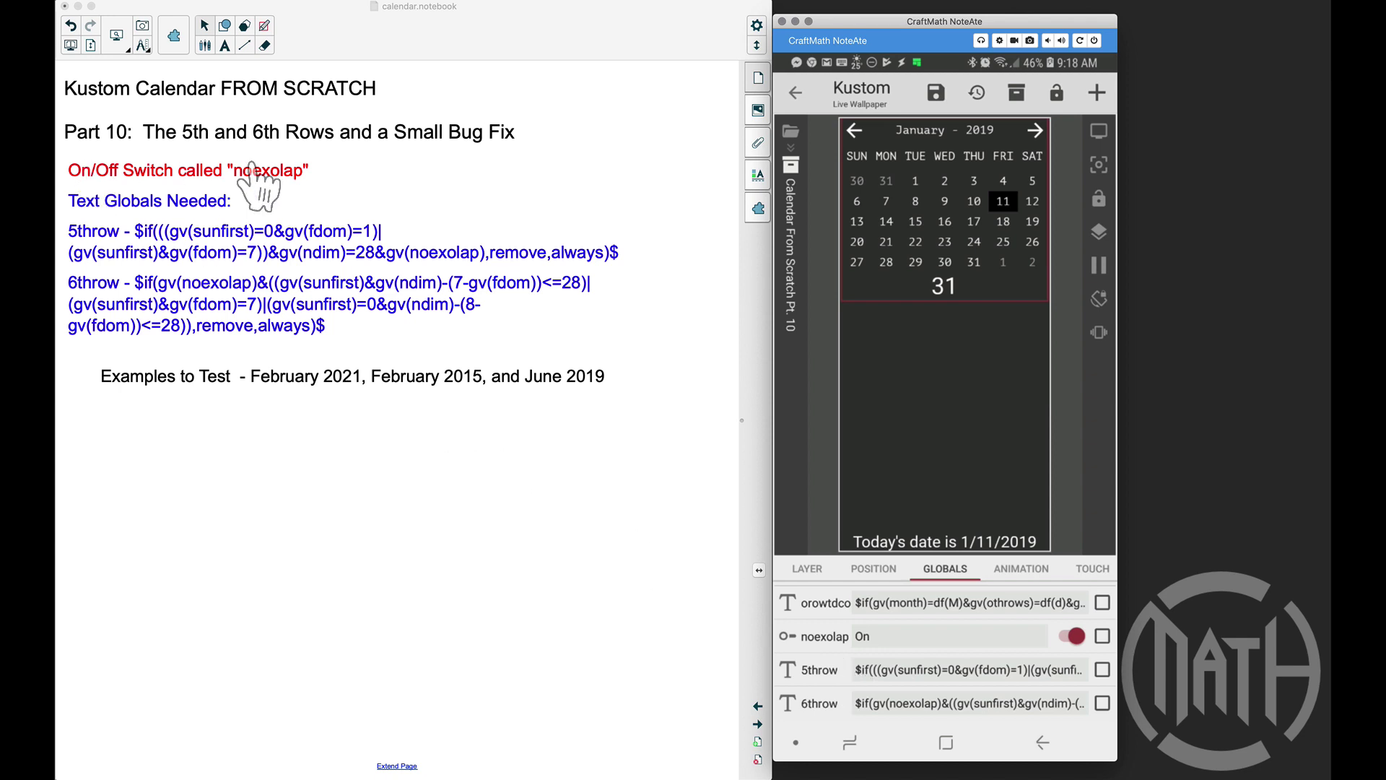
{"action": "left_click", "coordinate": [895, 673]}
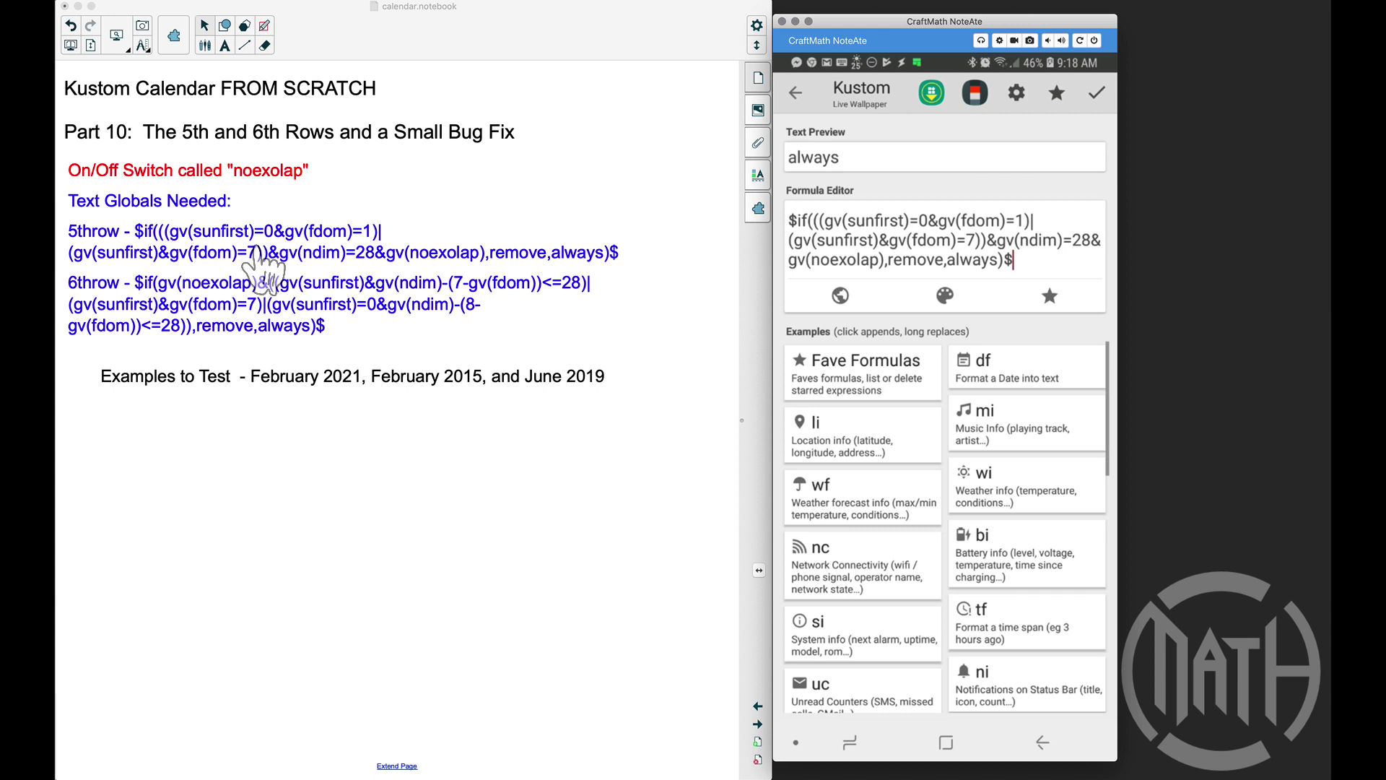
{"action": "left_click", "coordinate": [1096, 93]}
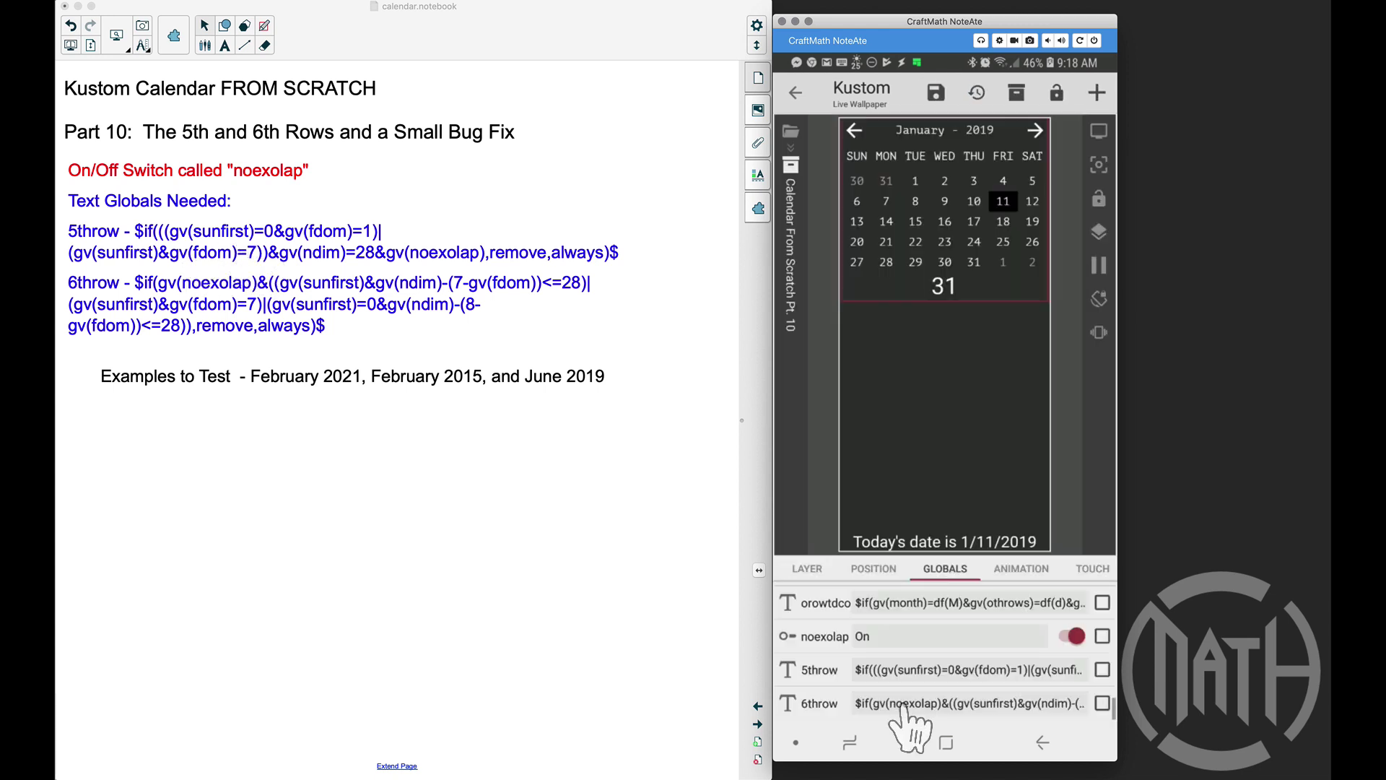
{"action": "left_click", "coordinate": [905, 706]}
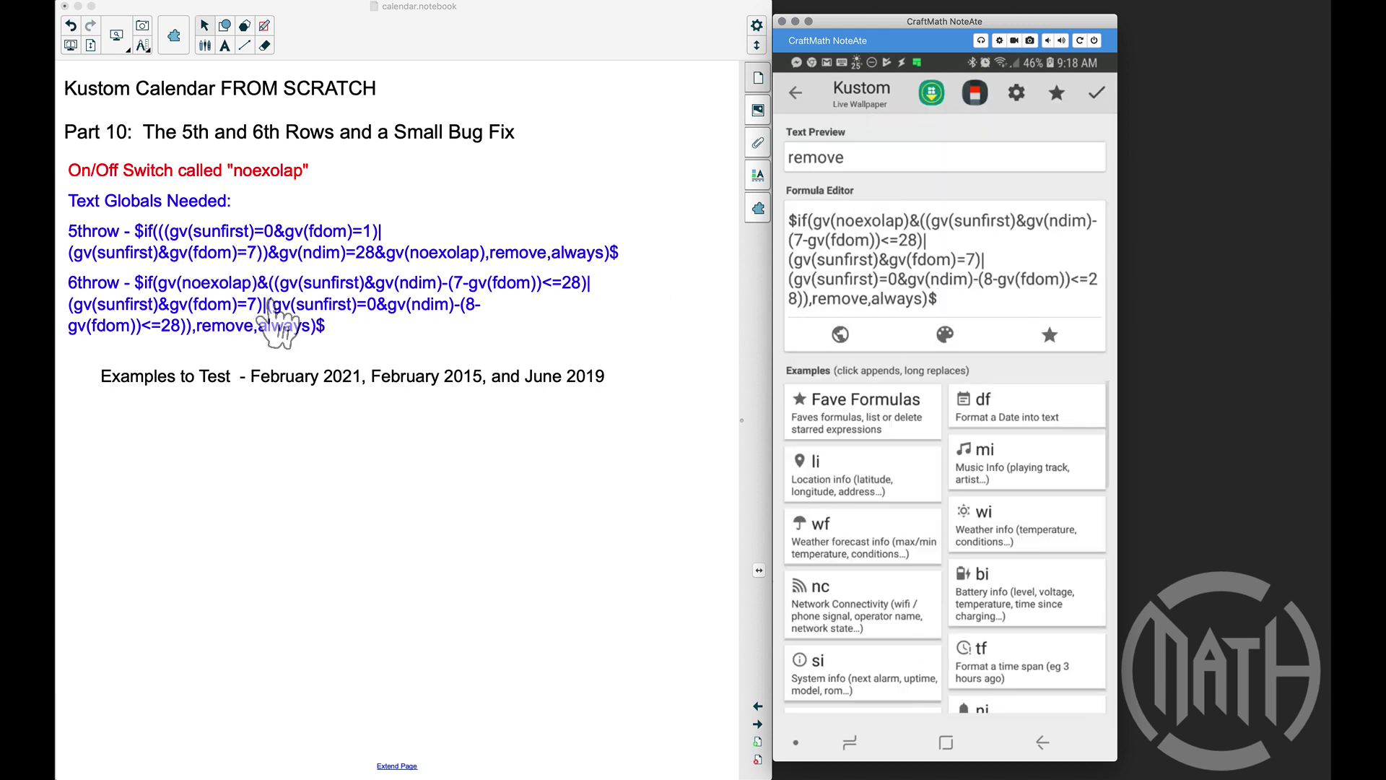
{"action": "key", "text": "Escape"}
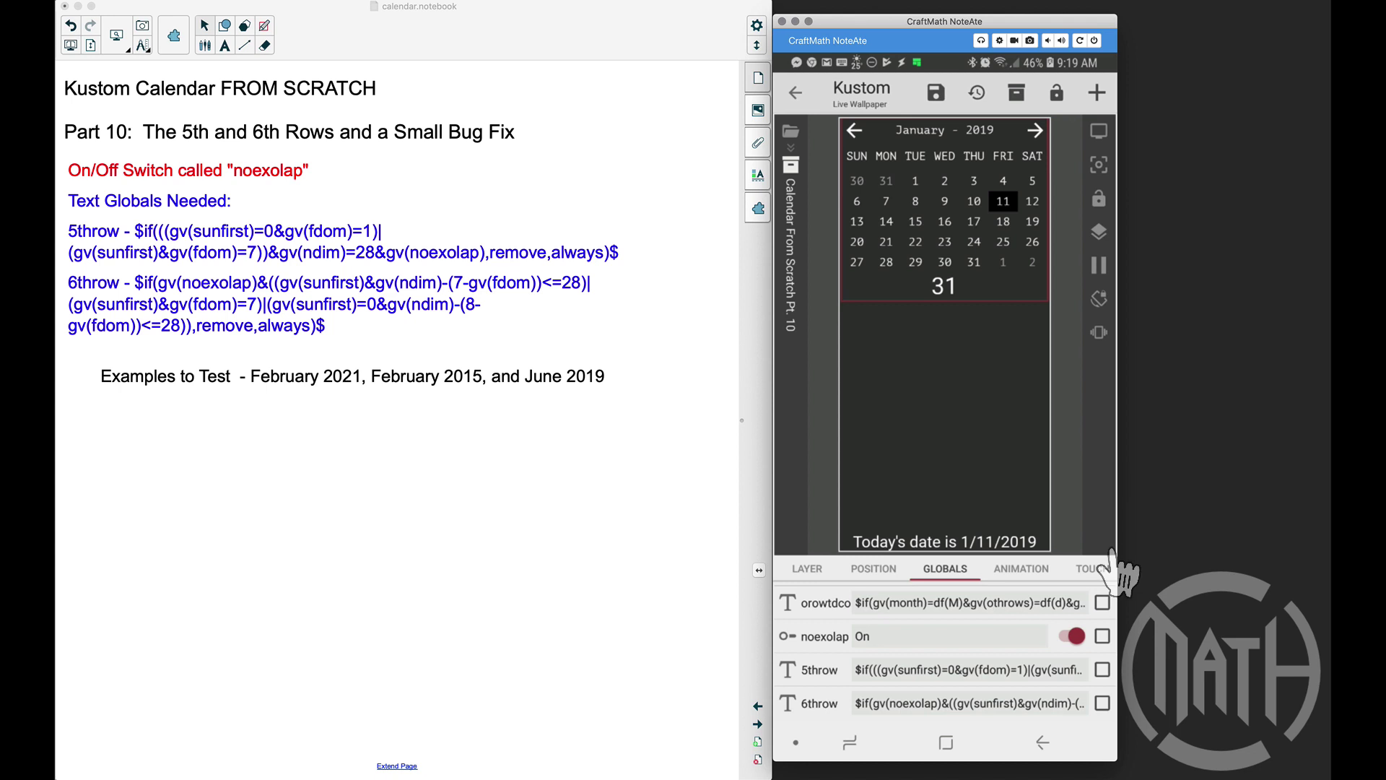
Switch the noexolap global off and back on to compare the calendar's extra row.
{"action": "left_click", "coordinate": [1074, 637]}
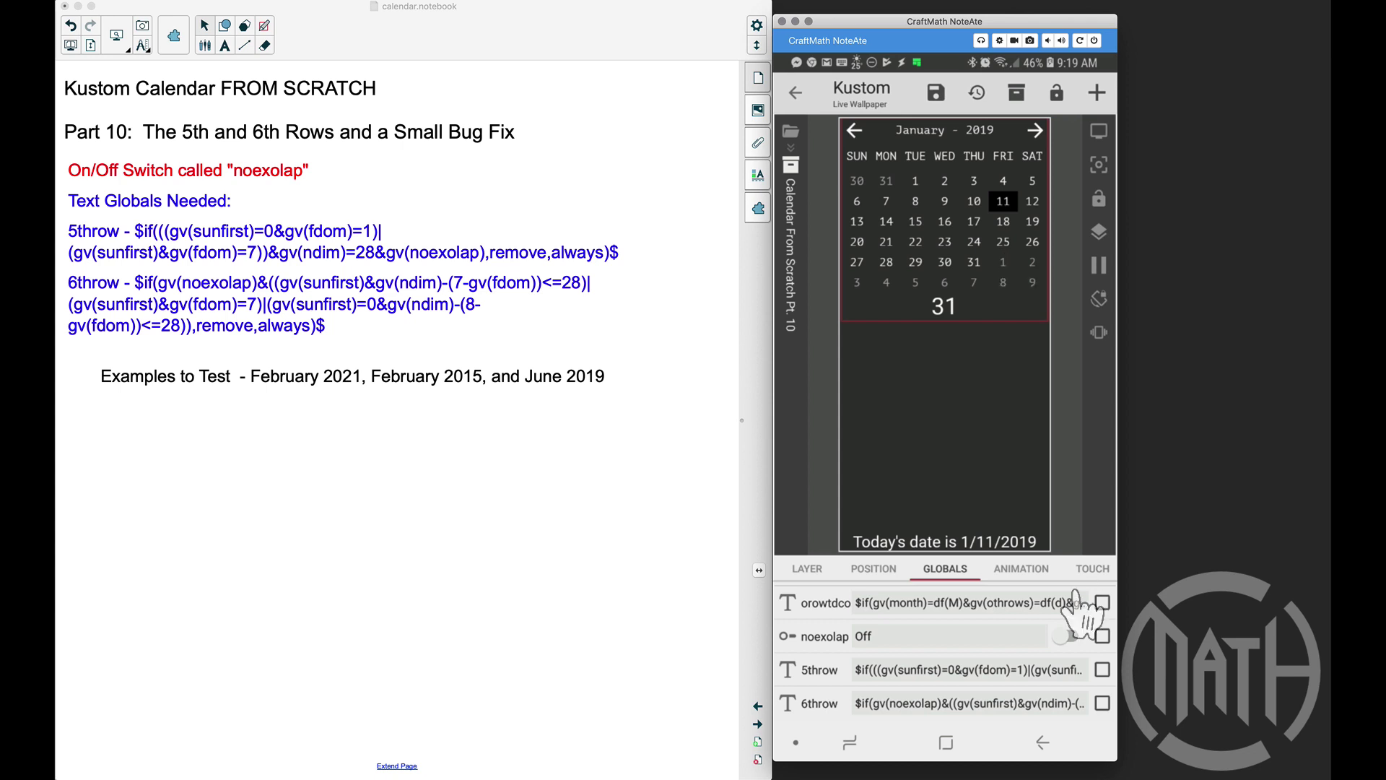
{"action": "left_click", "coordinate": [1068, 638]}
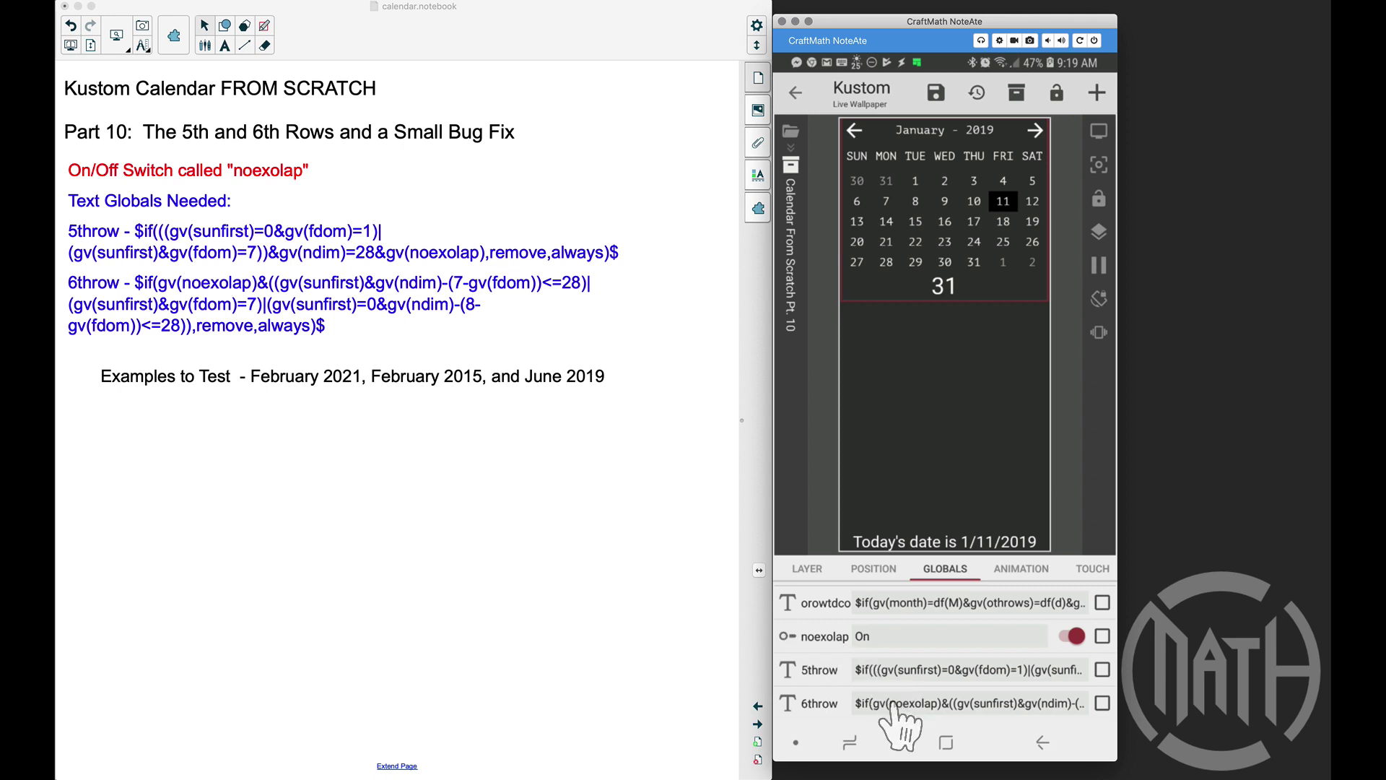
Inspect the visibility formula of the fifth calendar row, the second-to-last Other Row inside Everything > All The Rows.
{"action": "key", "text": "Escape"}
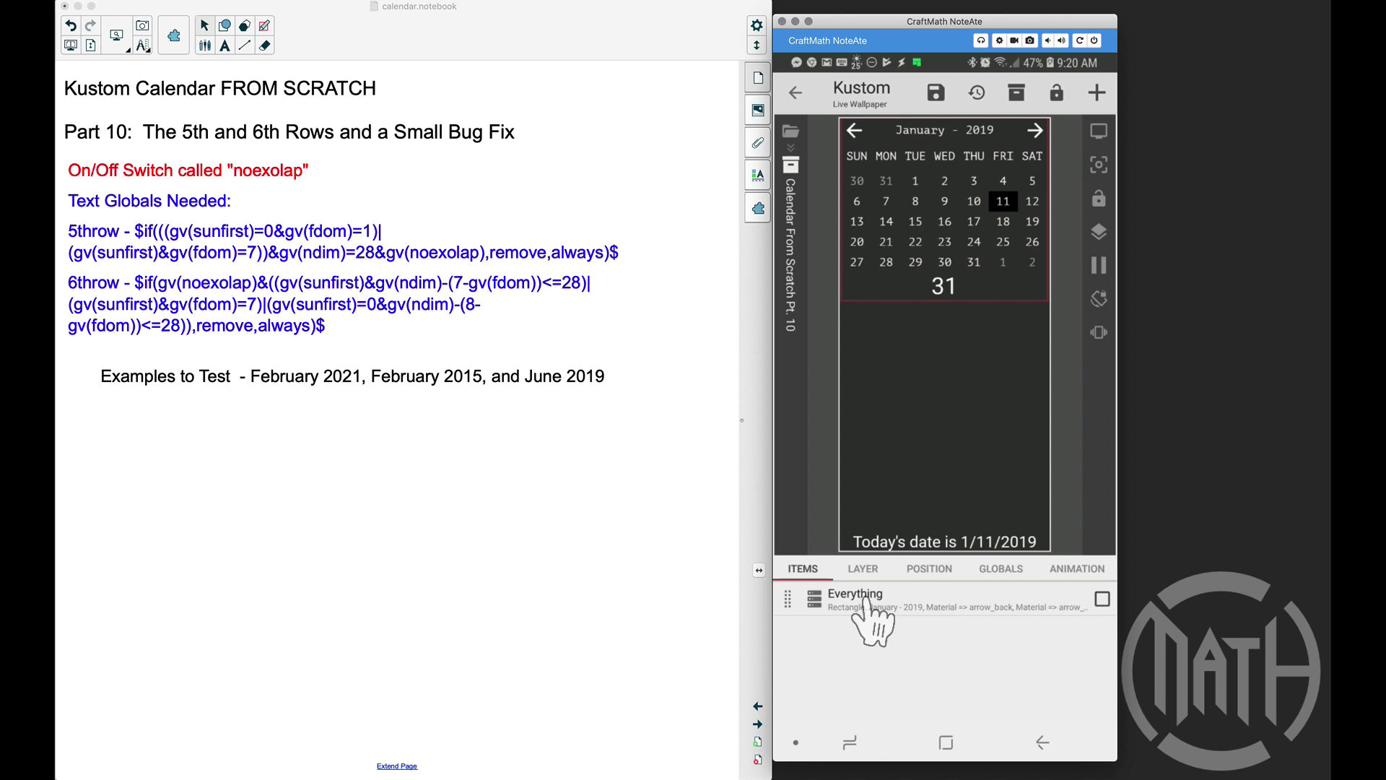
{"action": "left_click", "coordinate": [864, 601]}
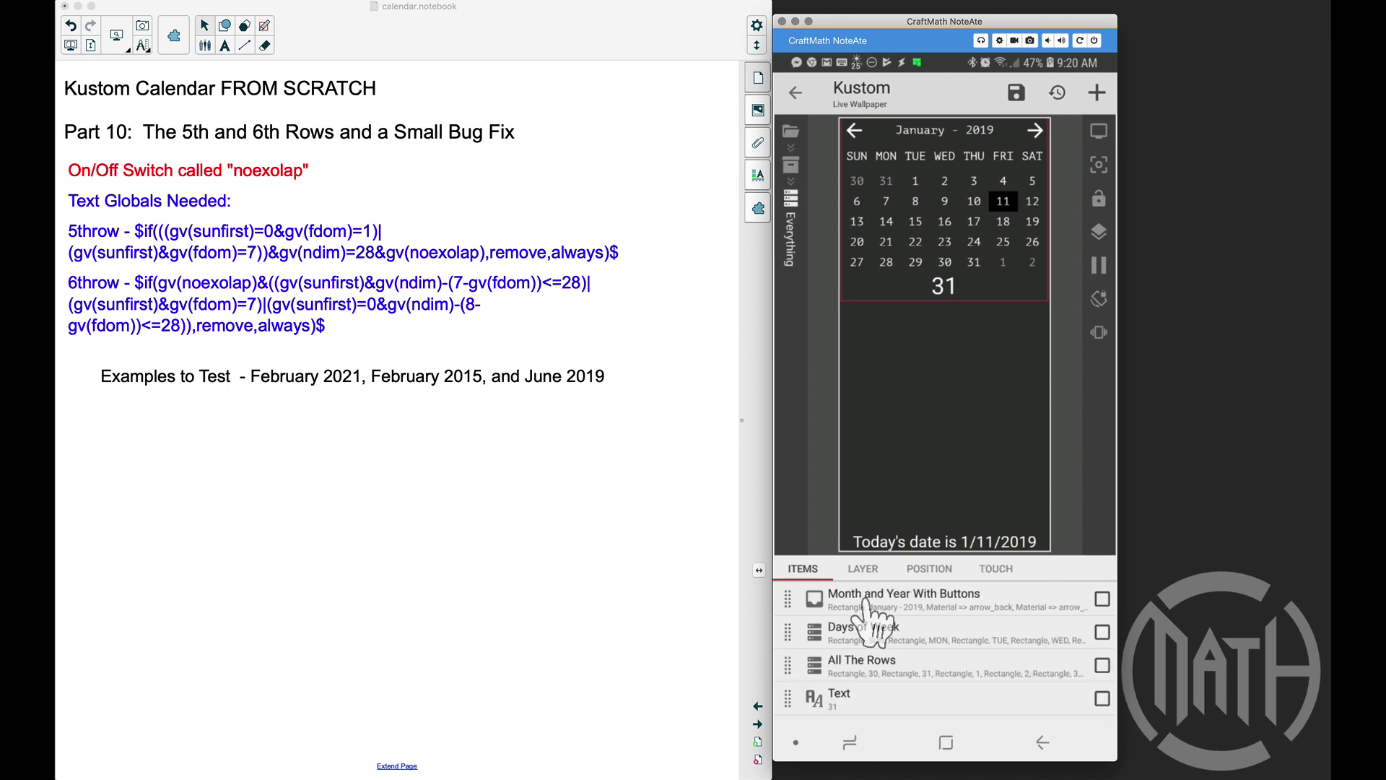
{"action": "left_click", "coordinate": [866, 664]}
{"action": "scroll", "coordinate": [866, 661], "scroll_direction": "down", "scroll_amount": 1}
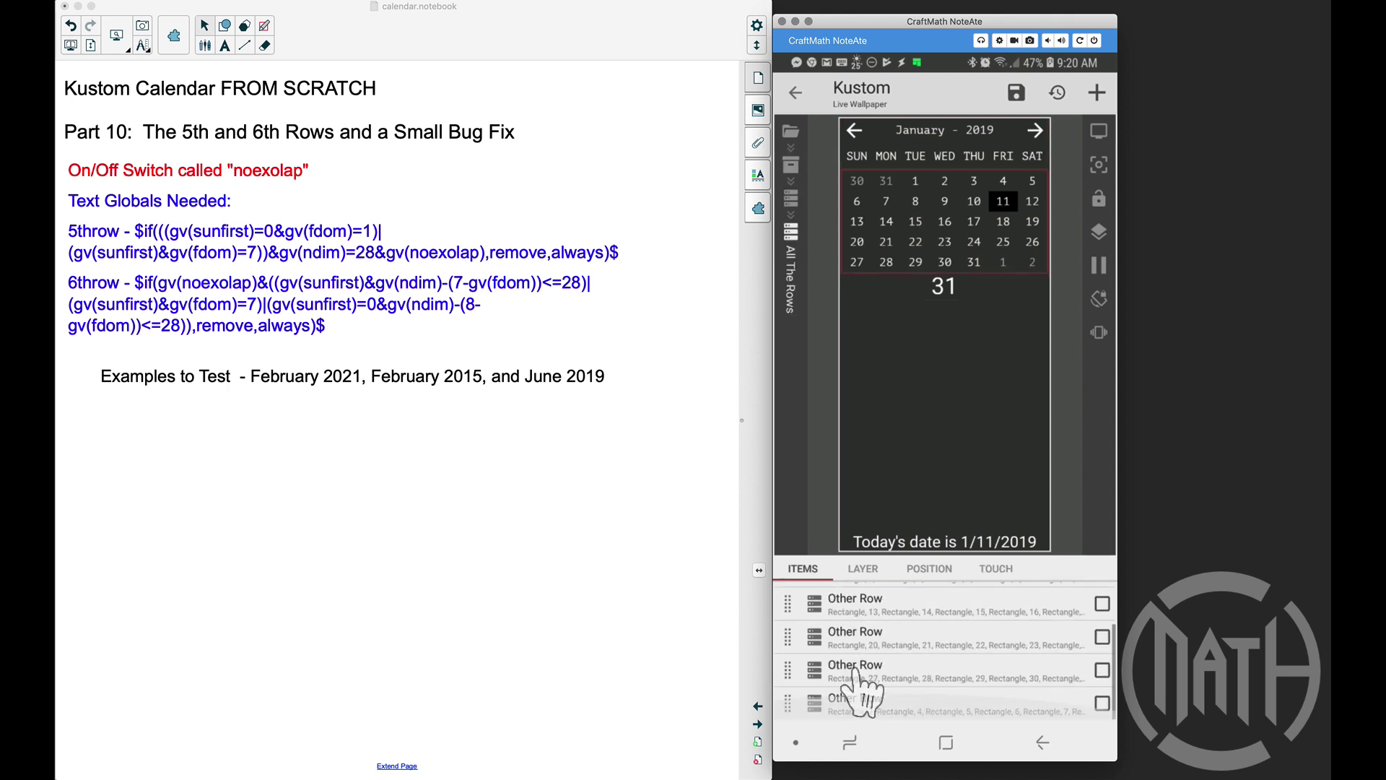
{"action": "left_click", "coordinate": [837, 689]}
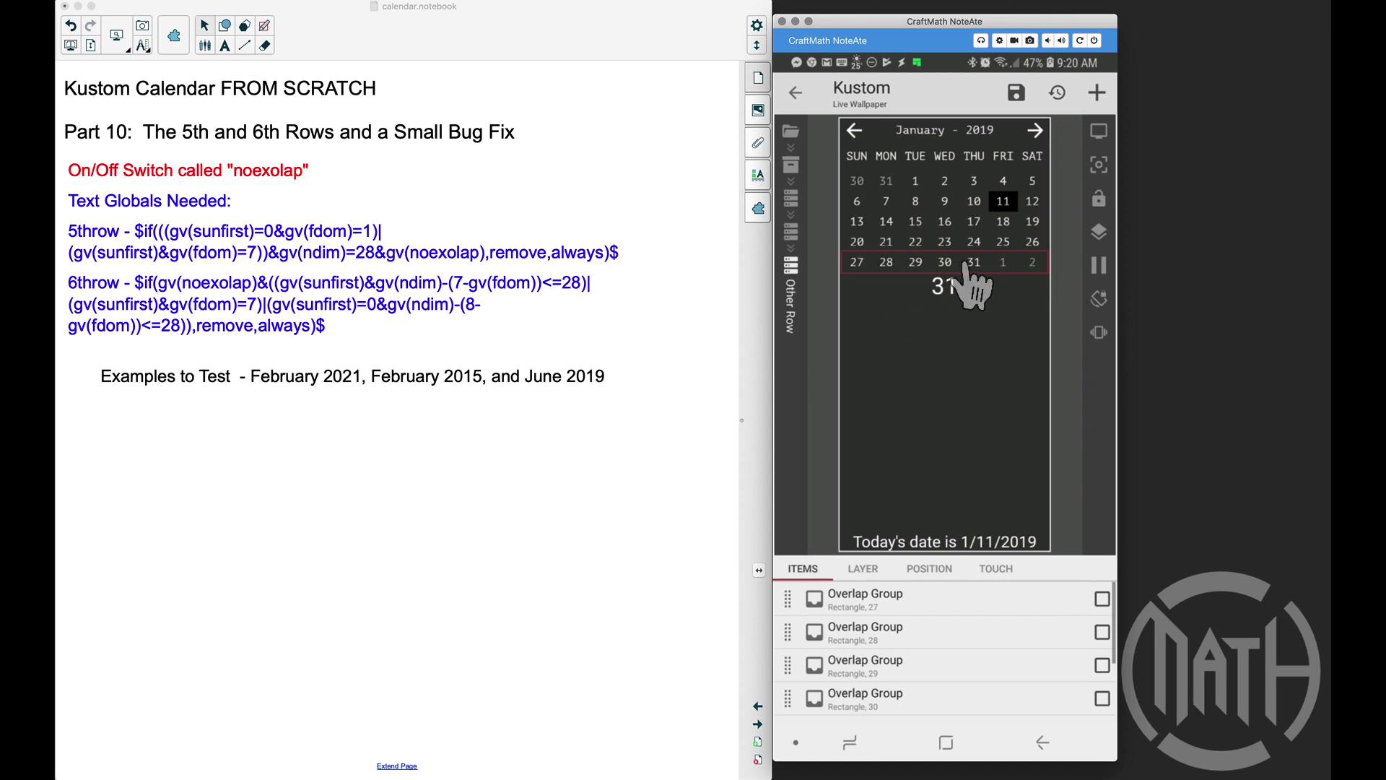
{"action": "left_click", "coordinate": [863, 568]}
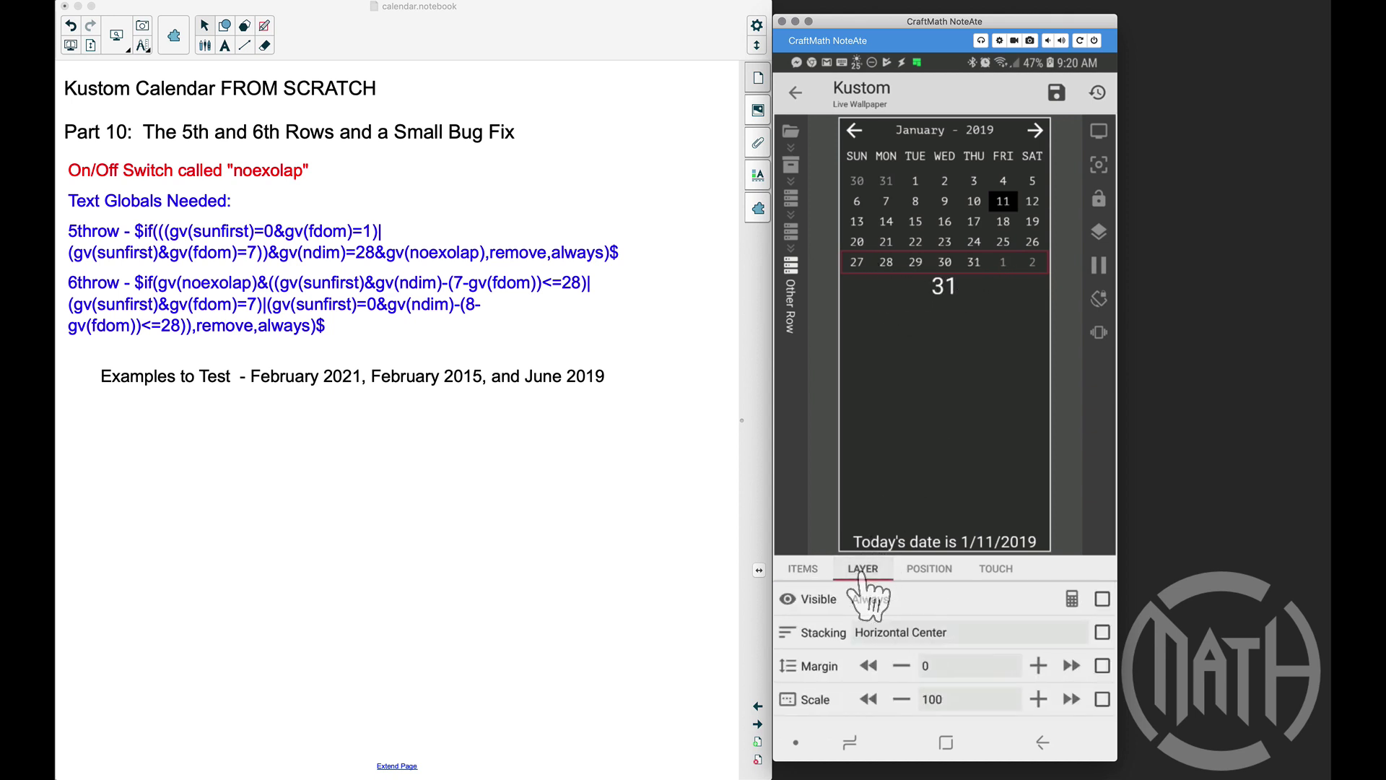
{"action": "left_click", "coordinate": [1071, 599]}
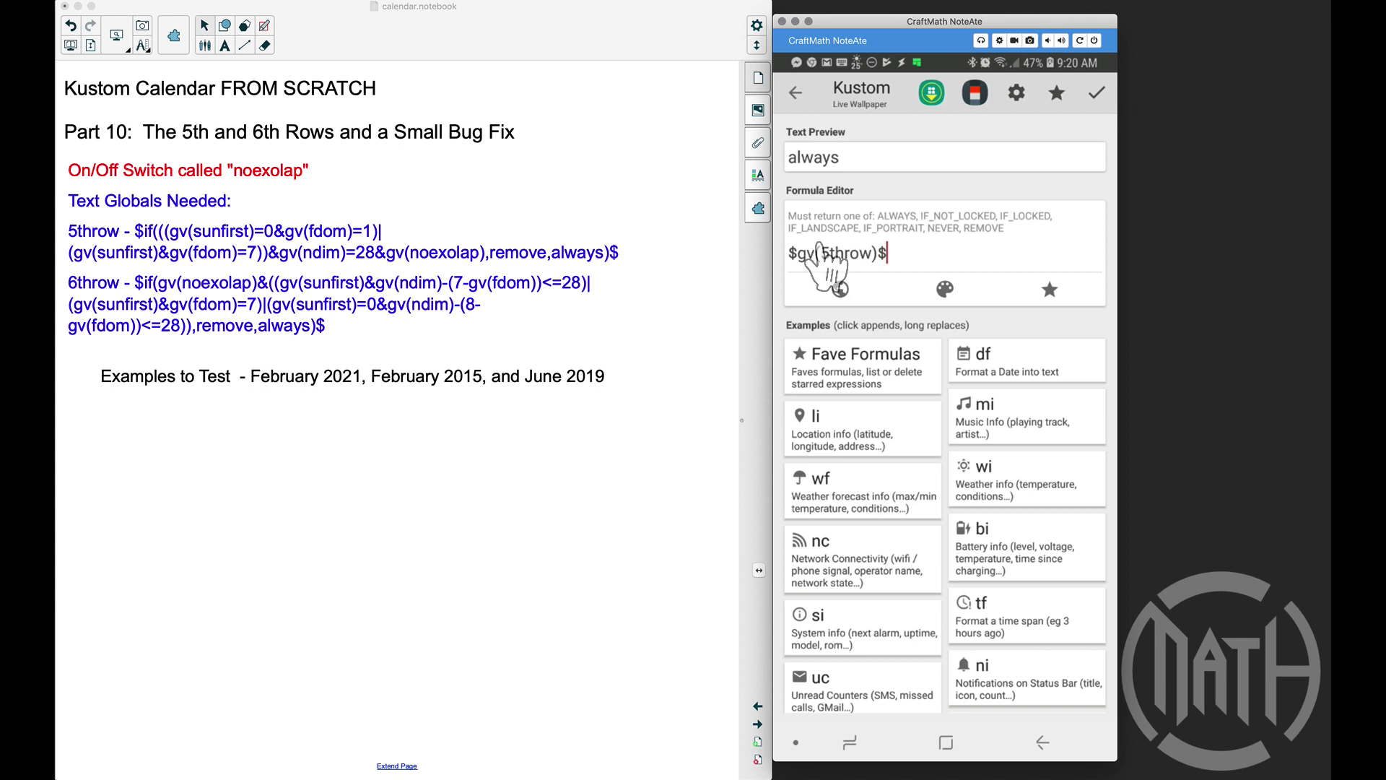
{"action": "left_click", "coordinate": [1097, 93]}
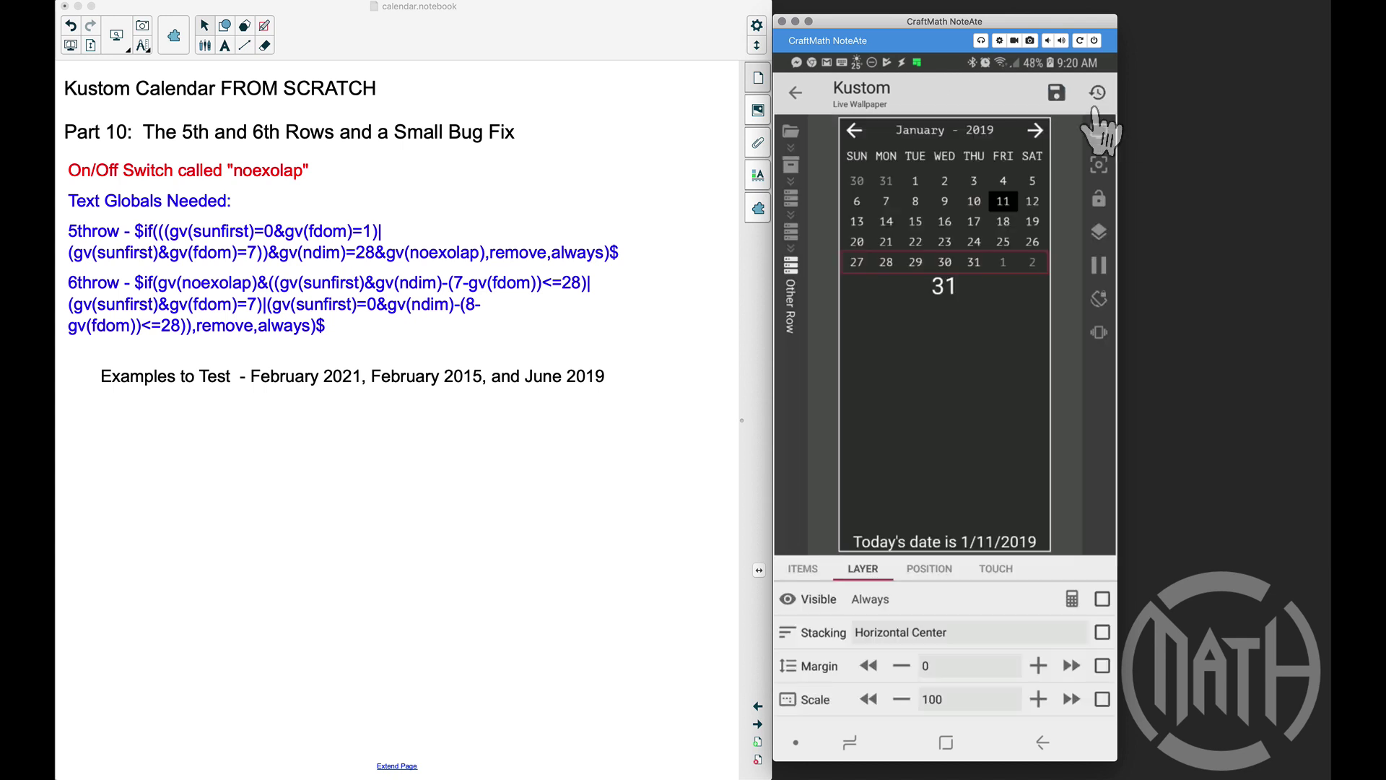
Advance the calendar preview from January to June 2019.
{"action": "left_click", "coordinate": [1035, 131]}
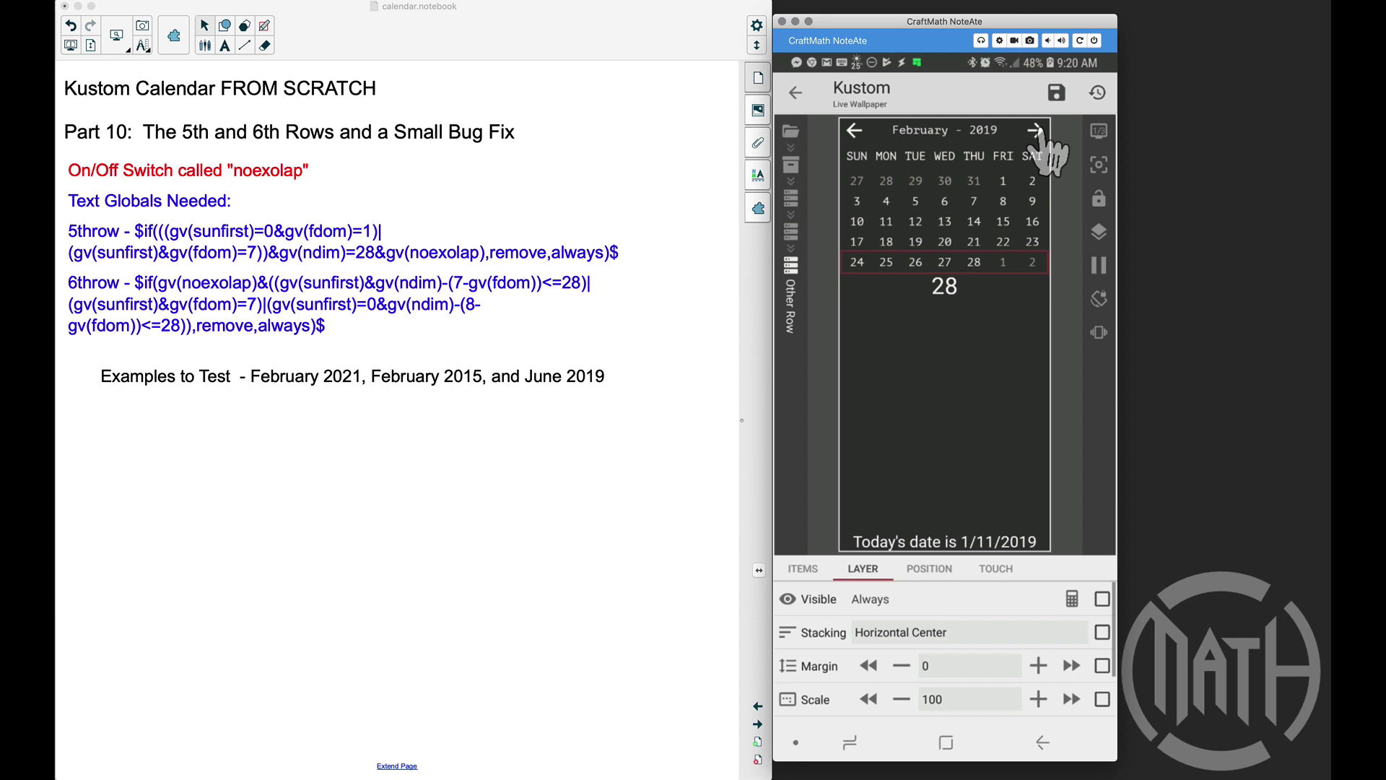
{"action": "left_click", "coordinate": [1035, 130]}
{"action": "left_click", "coordinate": [1035, 131]}
{"action": "left_click", "coordinate": [1035, 131]}
{"action": "left_click", "coordinate": [1035, 131]}
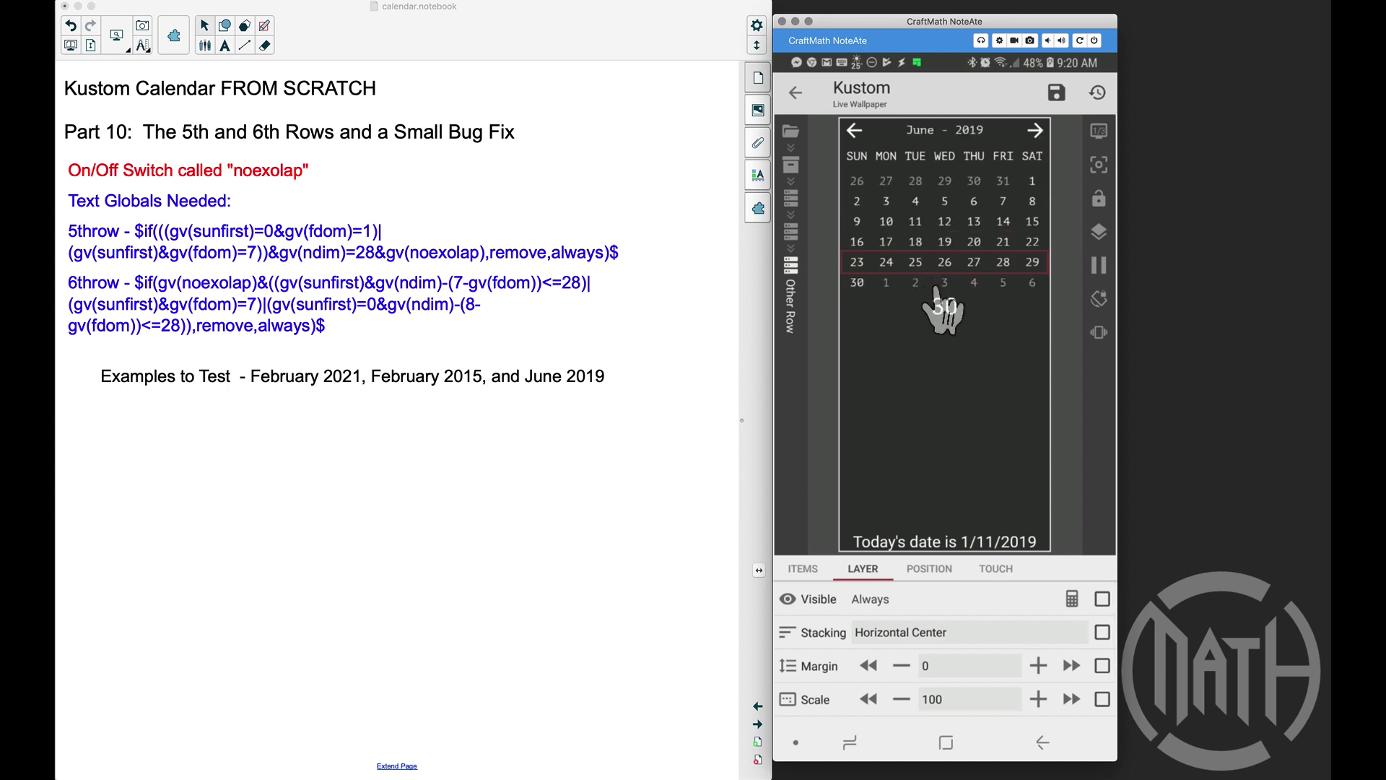
Inspect the visibility formula of the sixth calendar row, the last Other Row in All The Rows.
{"action": "left_click", "coordinate": [1042, 742]}
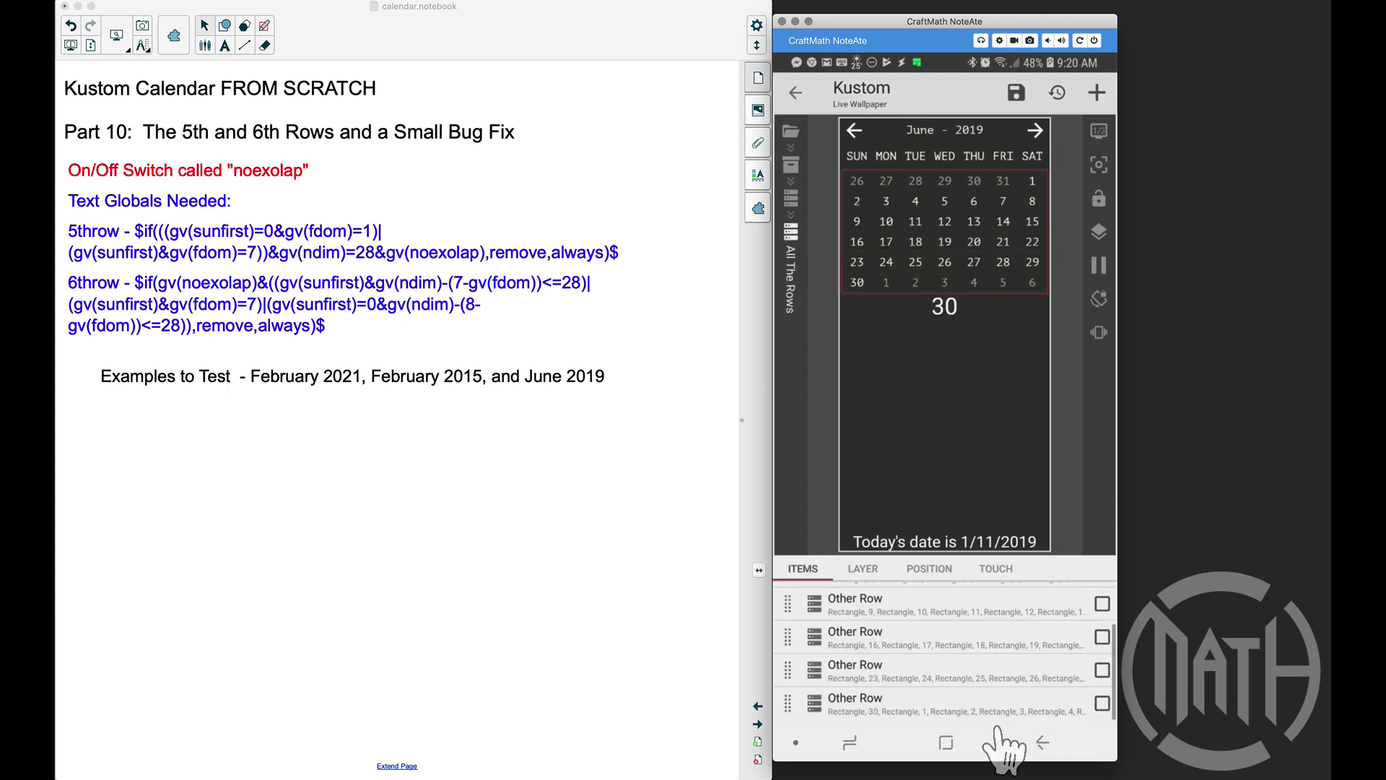
{"action": "left_click", "coordinate": [948, 709]}
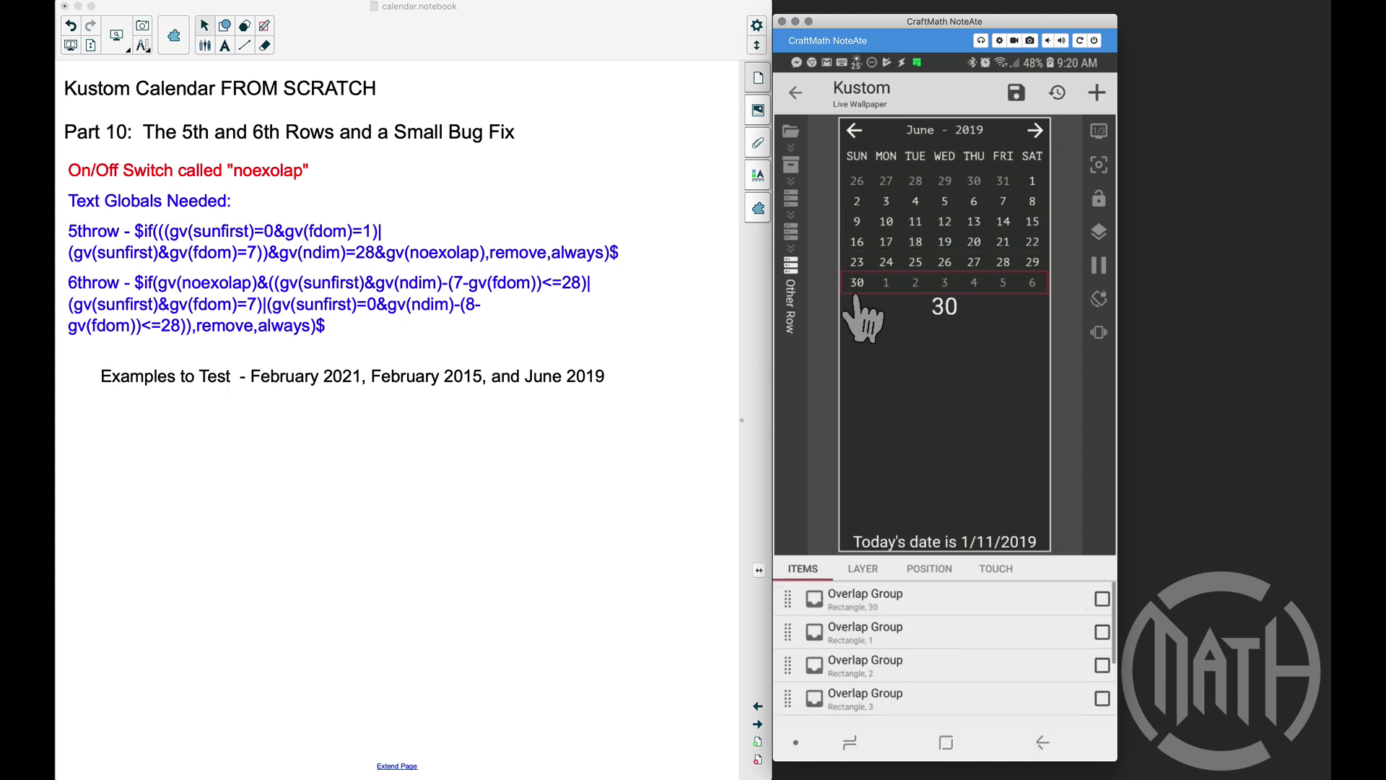
{"action": "left_click", "coordinate": [864, 568]}
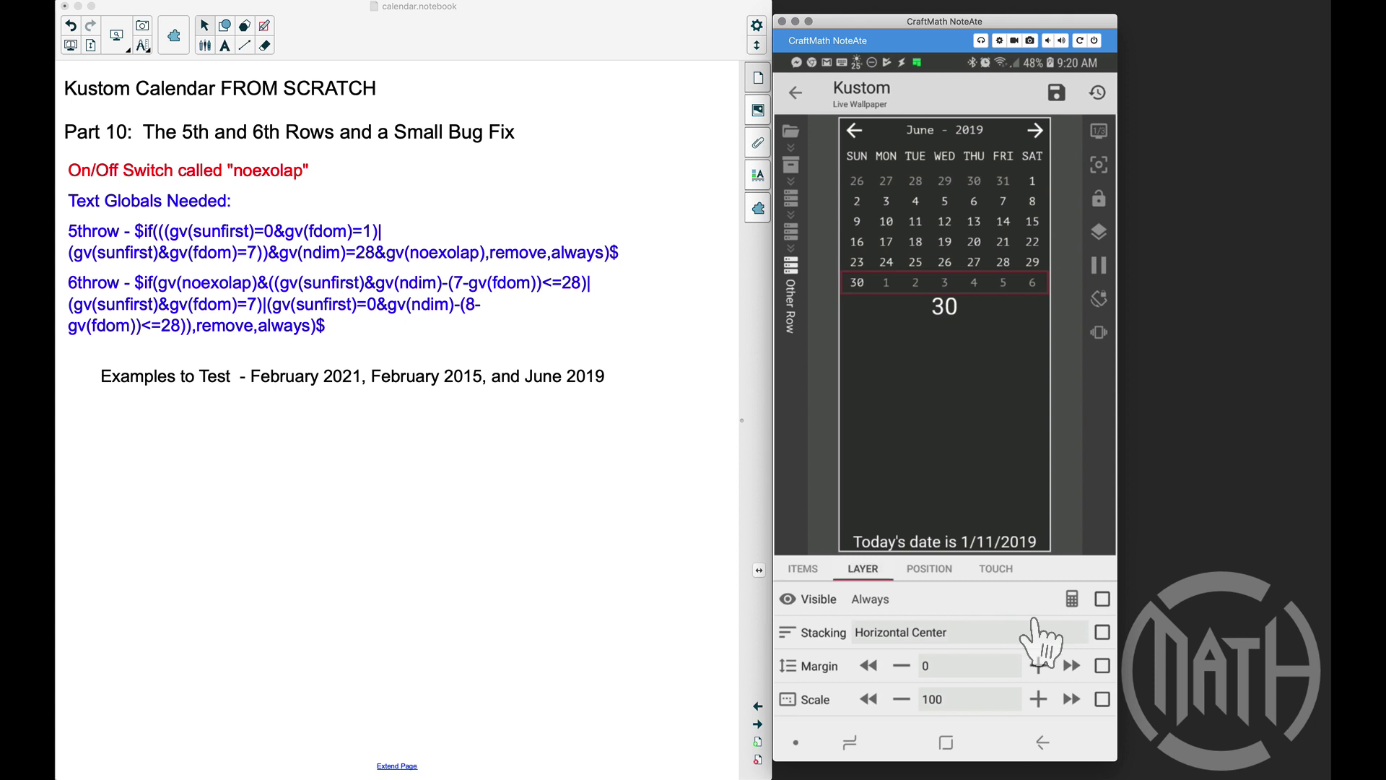
{"action": "left_click", "coordinate": [1072, 599]}
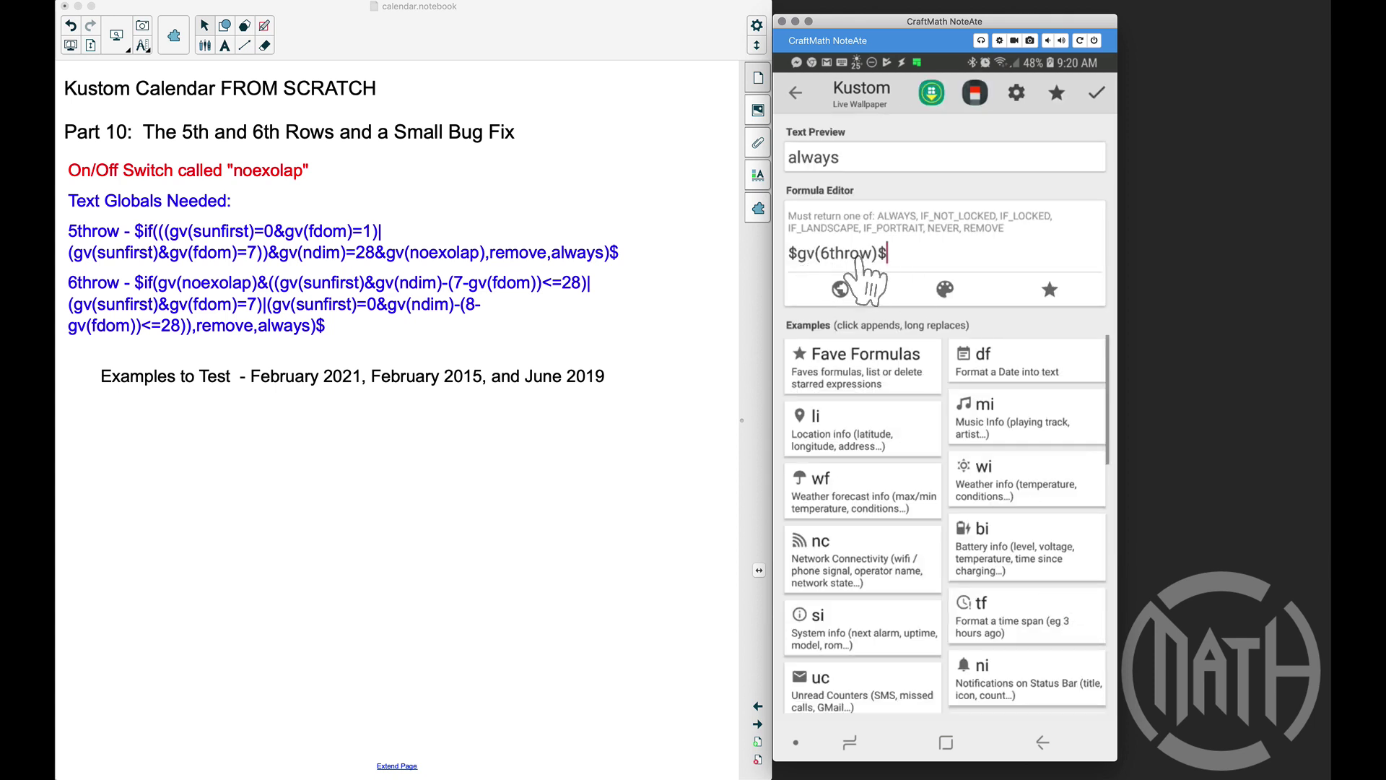
{"action": "left_click", "coordinate": [1094, 94]}
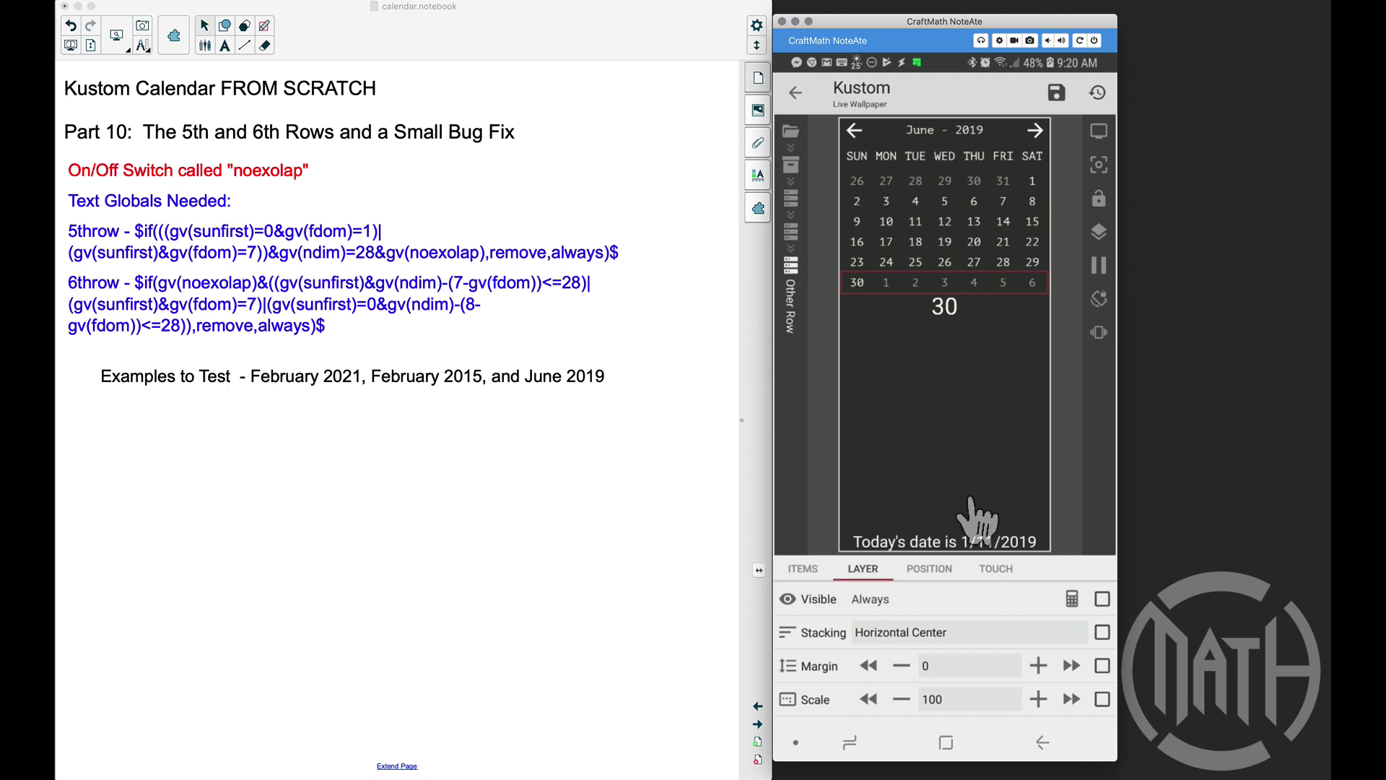
{"action": "left_click", "coordinate": [1041, 745]}
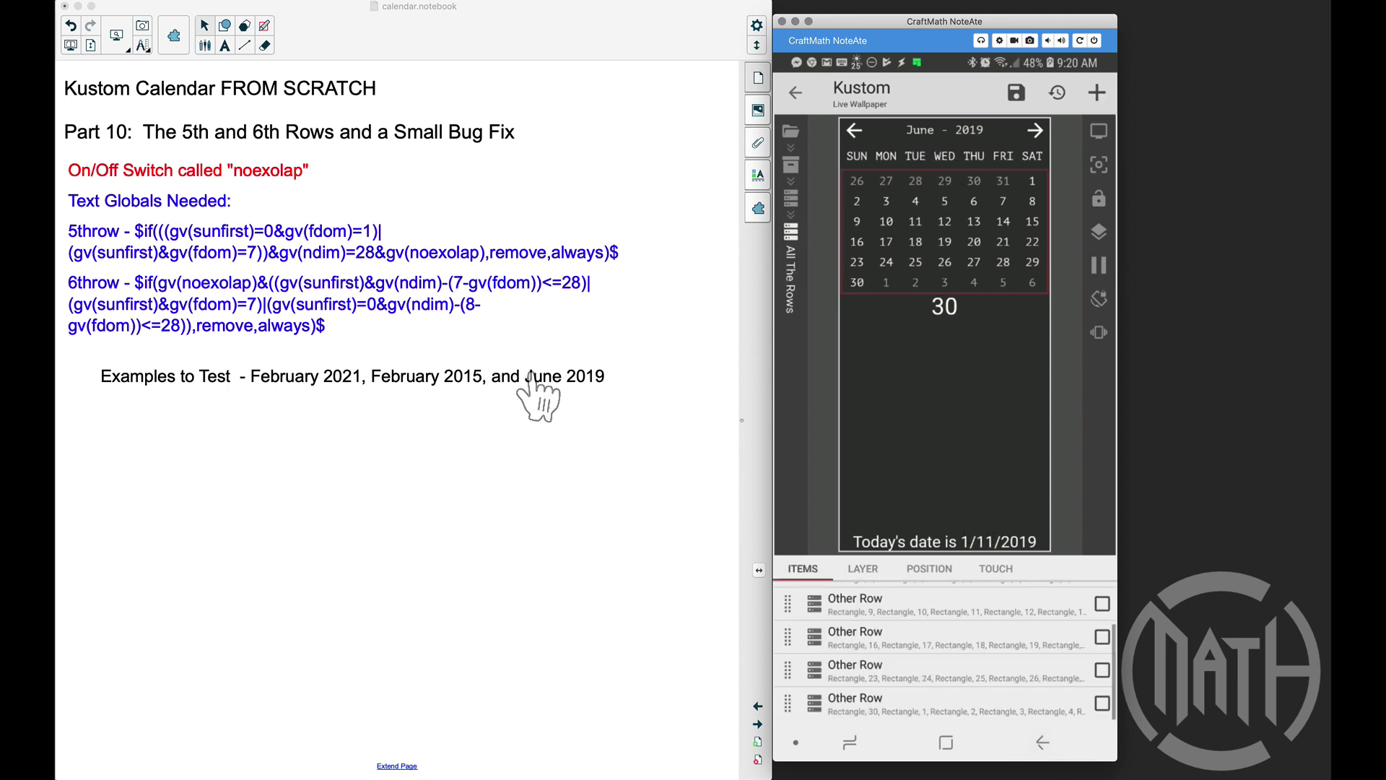
In the calendar component's globals, switch sunfirst off and back on to test June 2019 with both week starts.
{"action": "left_click", "coordinate": [1041, 744]}
{"action": "left_click", "coordinate": [1001, 569]}
{"action": "scroll", "coordinate": [1014, 686], "scroll_direction": "up", "scroll_amount": 5}
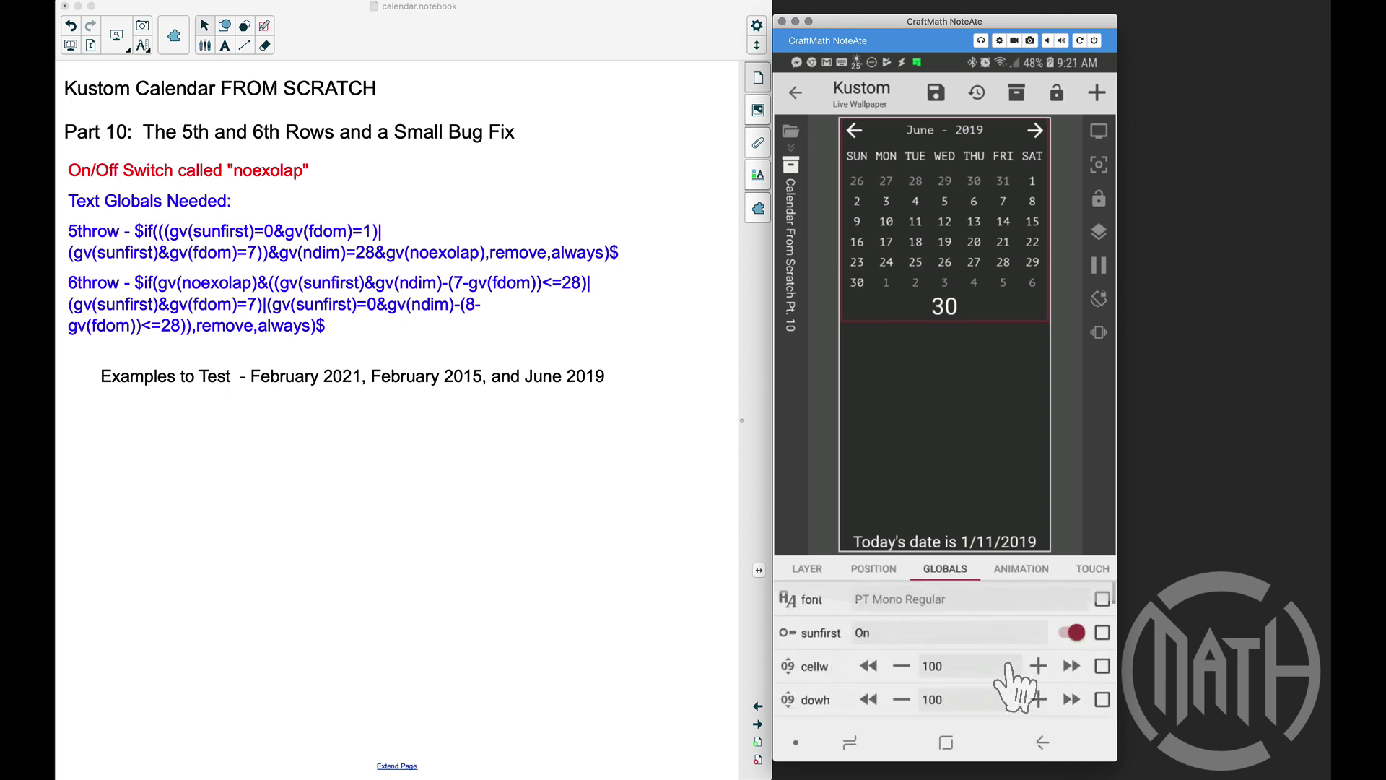
{"action": "left_click", "coordinate": [1074, 634]}
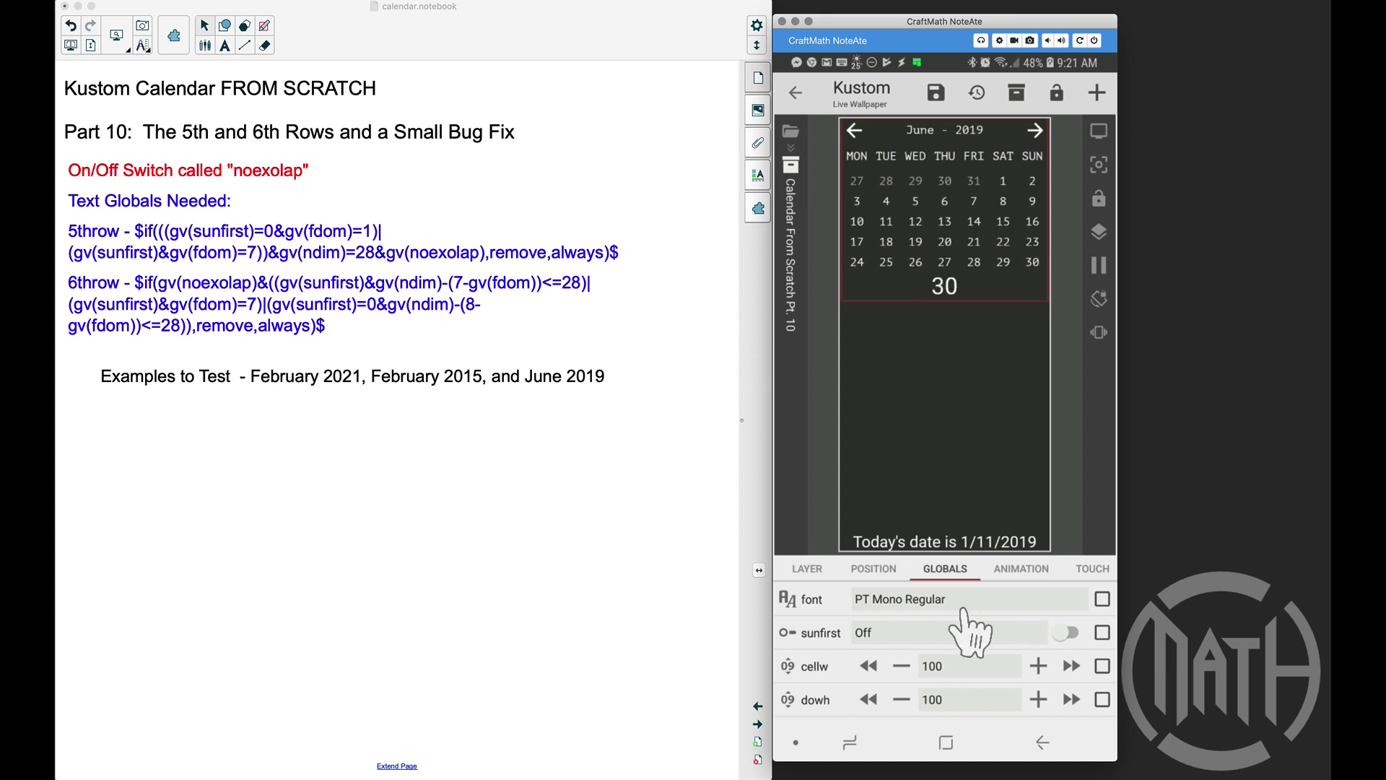
{"action": "left_click", "coordinate": [1066, 632]}
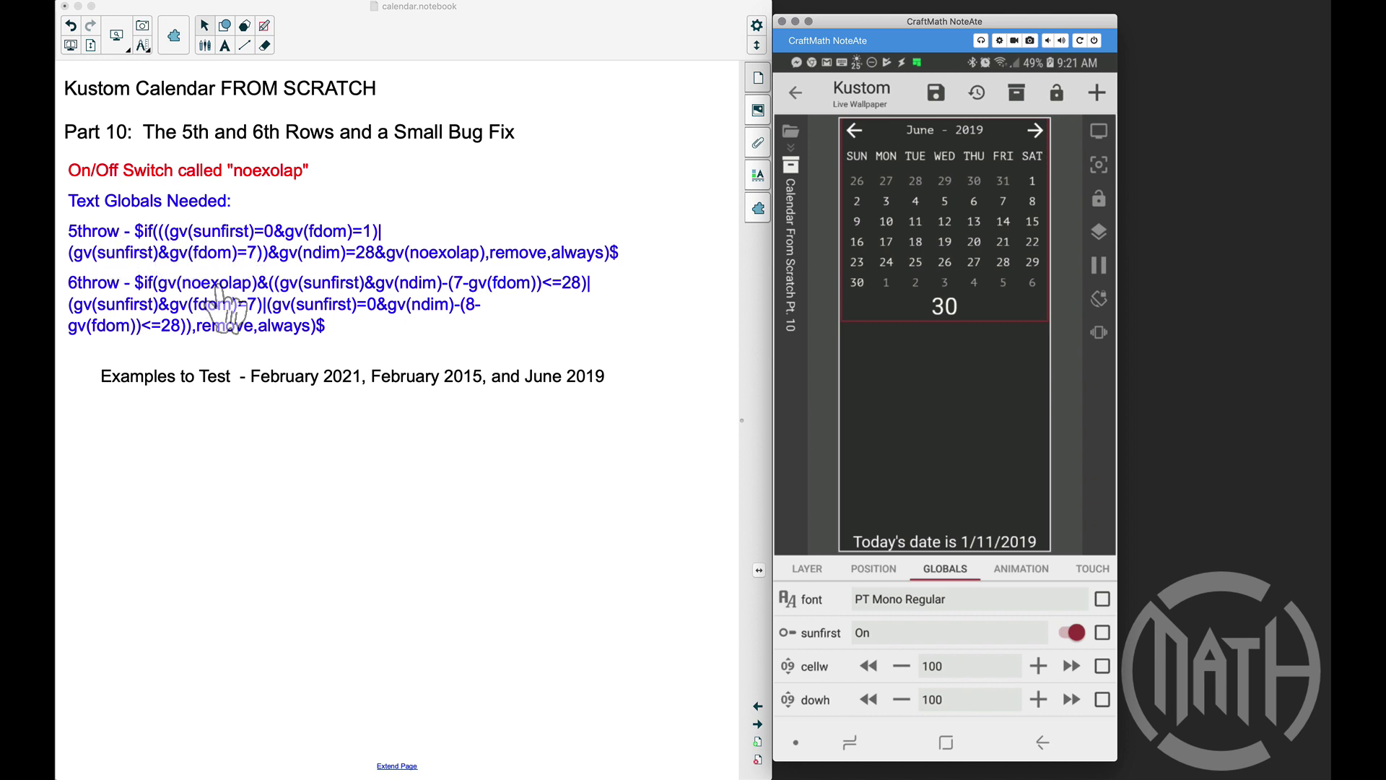
Set the month text global to 2 for the February test.
{"action": "scroll", "coordinate": [958, 695], "scroll_direction": "down", "scroll_amount": 5}
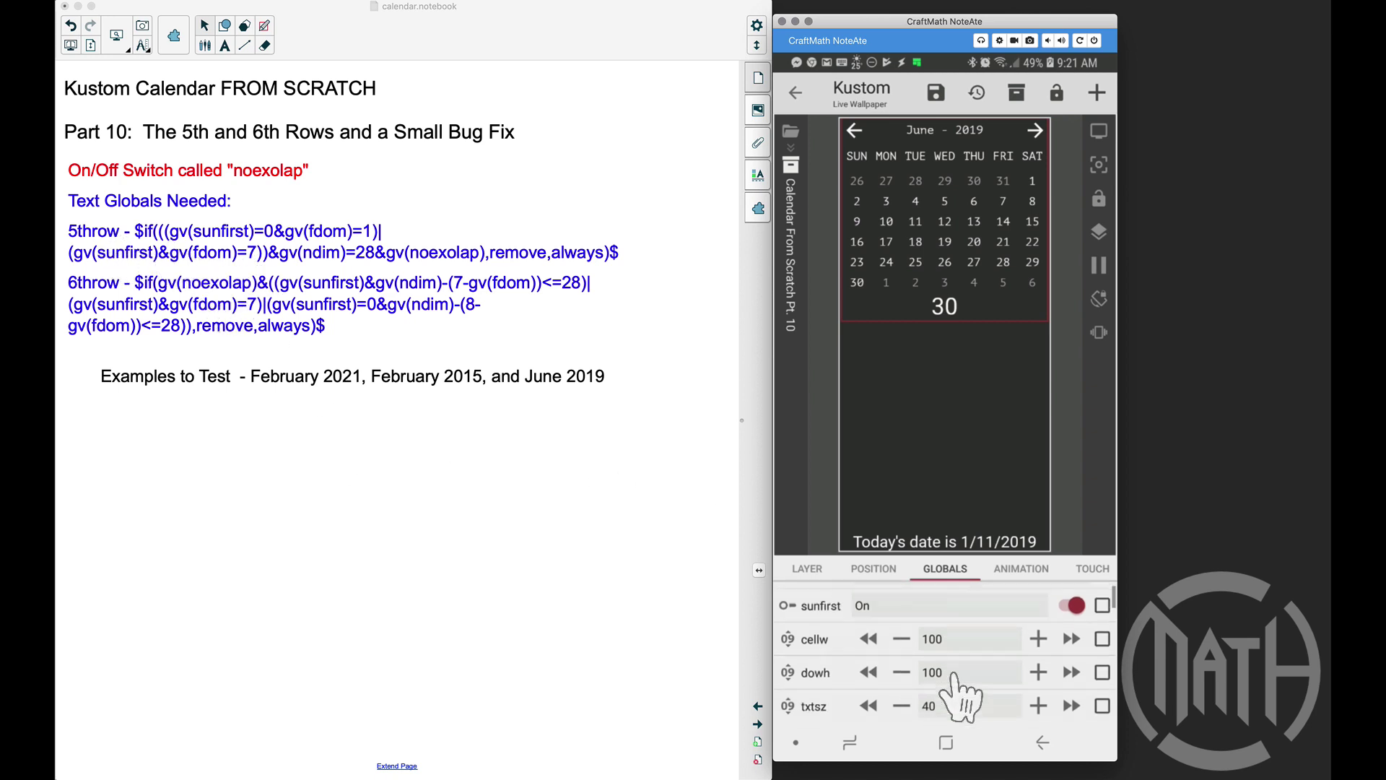
{"action": "scroll", "coordinate": [954, 674], "scroll_direction": "down", "scroll_amount": 1}
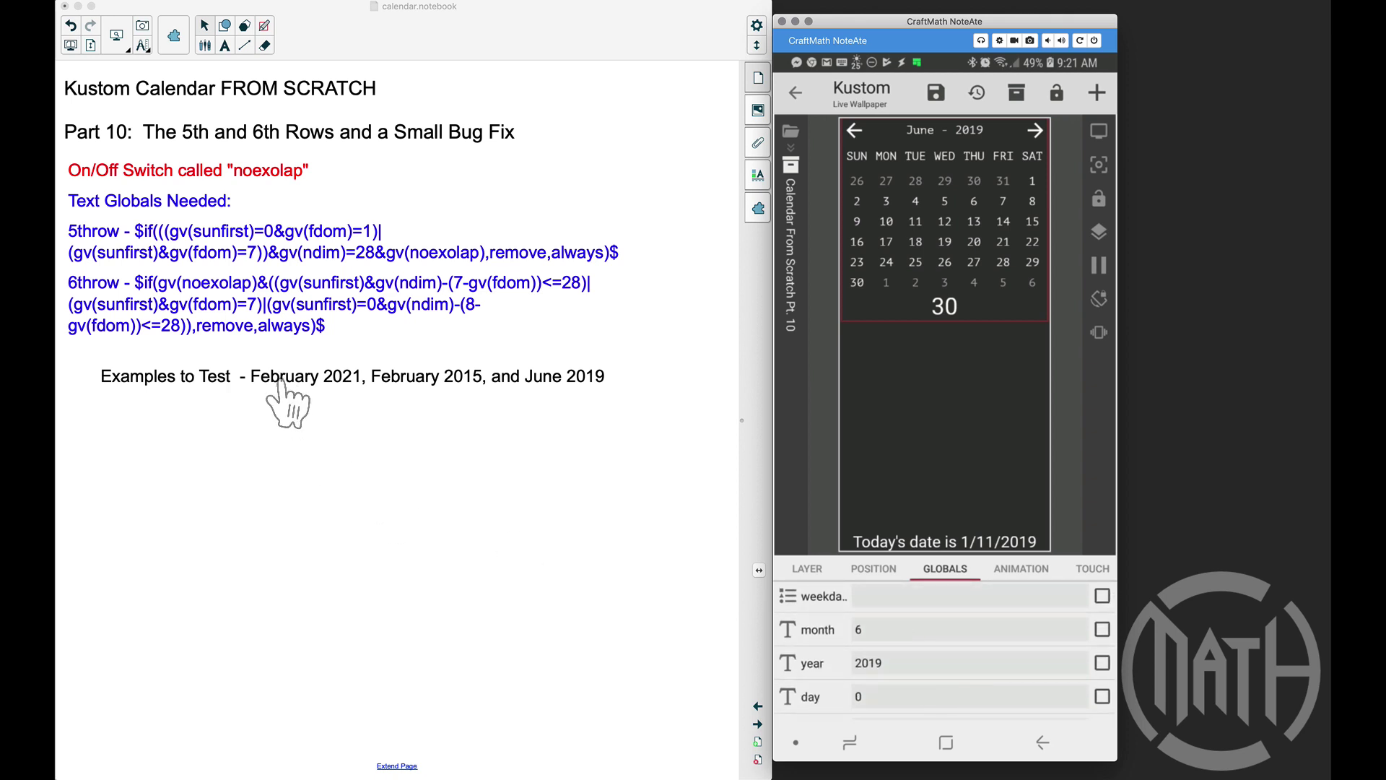
{"action": "left_click", "coordinate": [874, 634]}
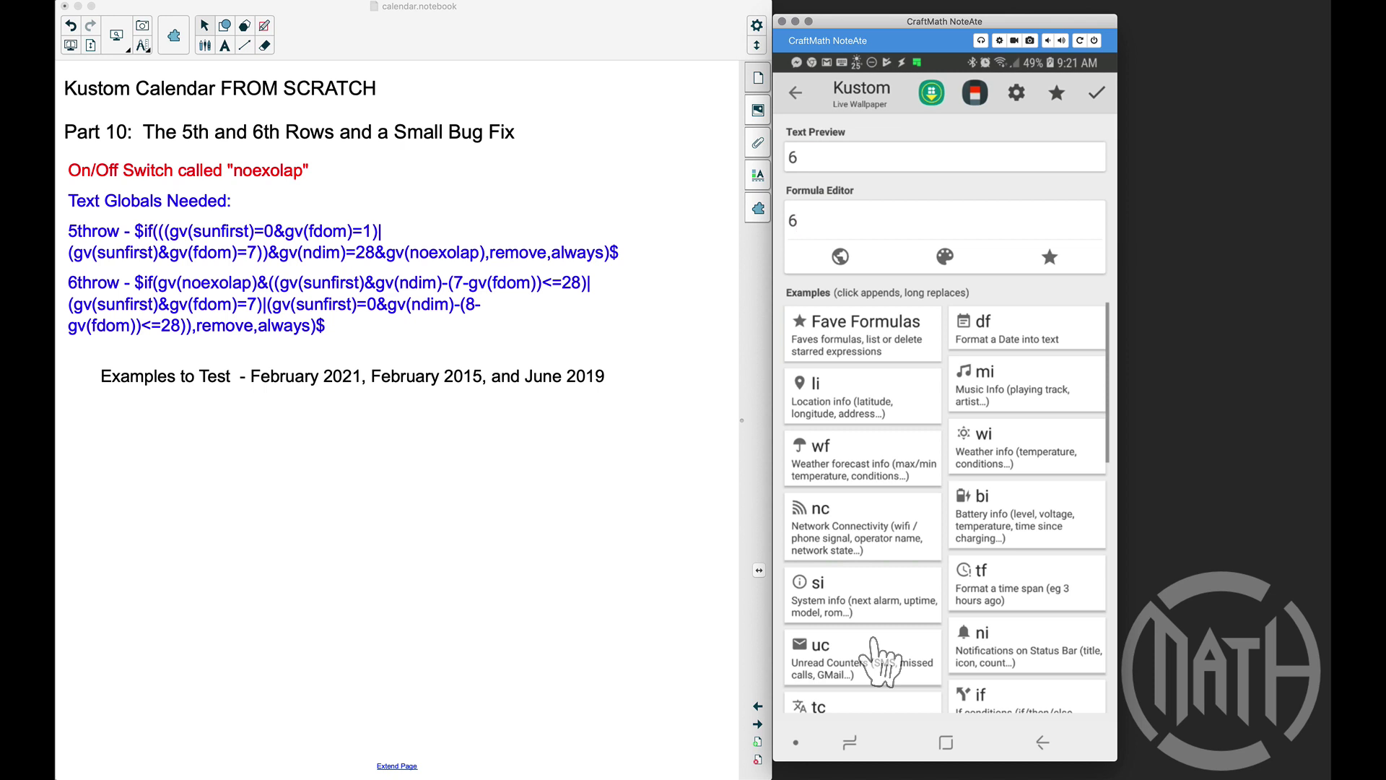
{"action": "key", "text": "BackSpace"}
{"action": "type", "text": "2"}
{"action": "left_click", "coordinate": [1095, 92]}
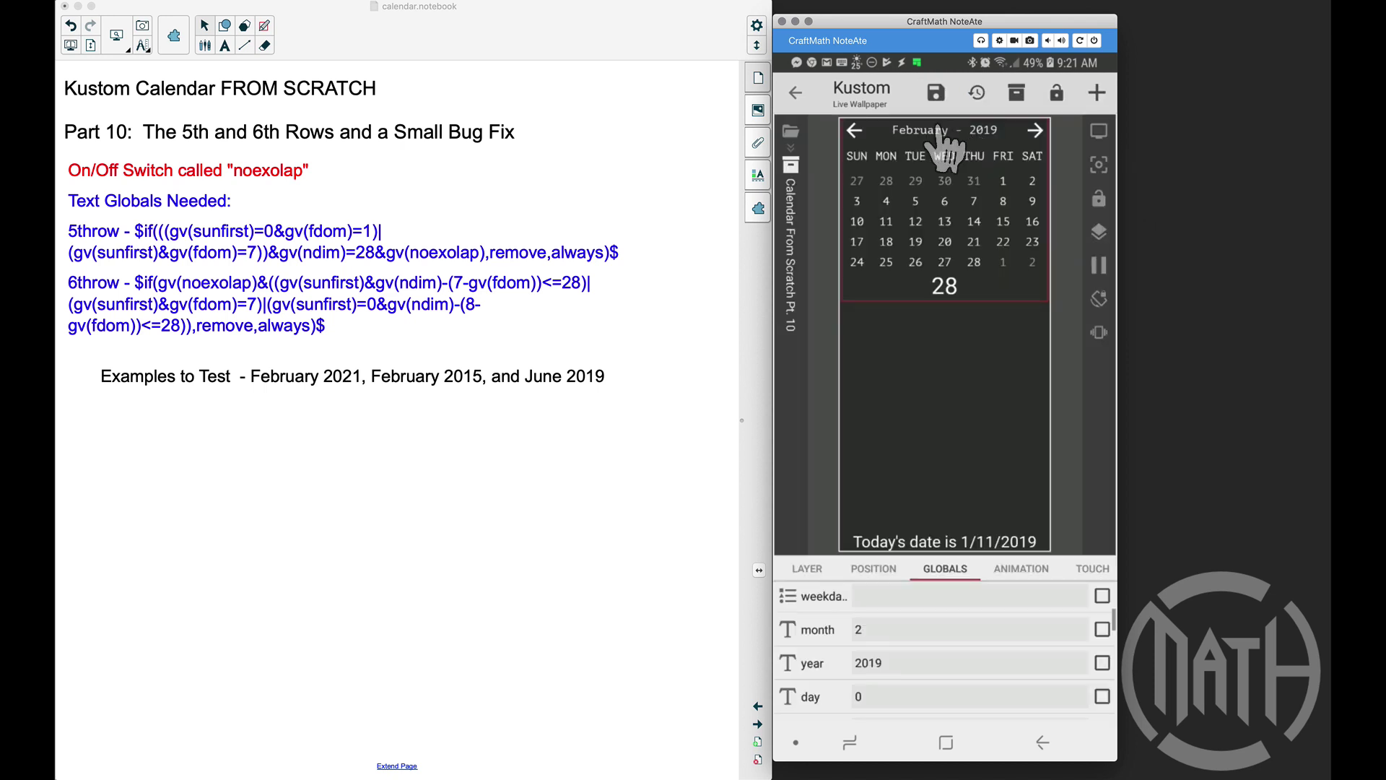
Set the year text global to 2021.
{"action": "left_click", "coordinate": [920, 664]}
{"action": "key", "text": "BackSpace"}
{"action": "key", "text": "BackSpace"}
{"action": "type", "text": "21"}
{"action": "left_click", "coordinate": [1095, 93]}
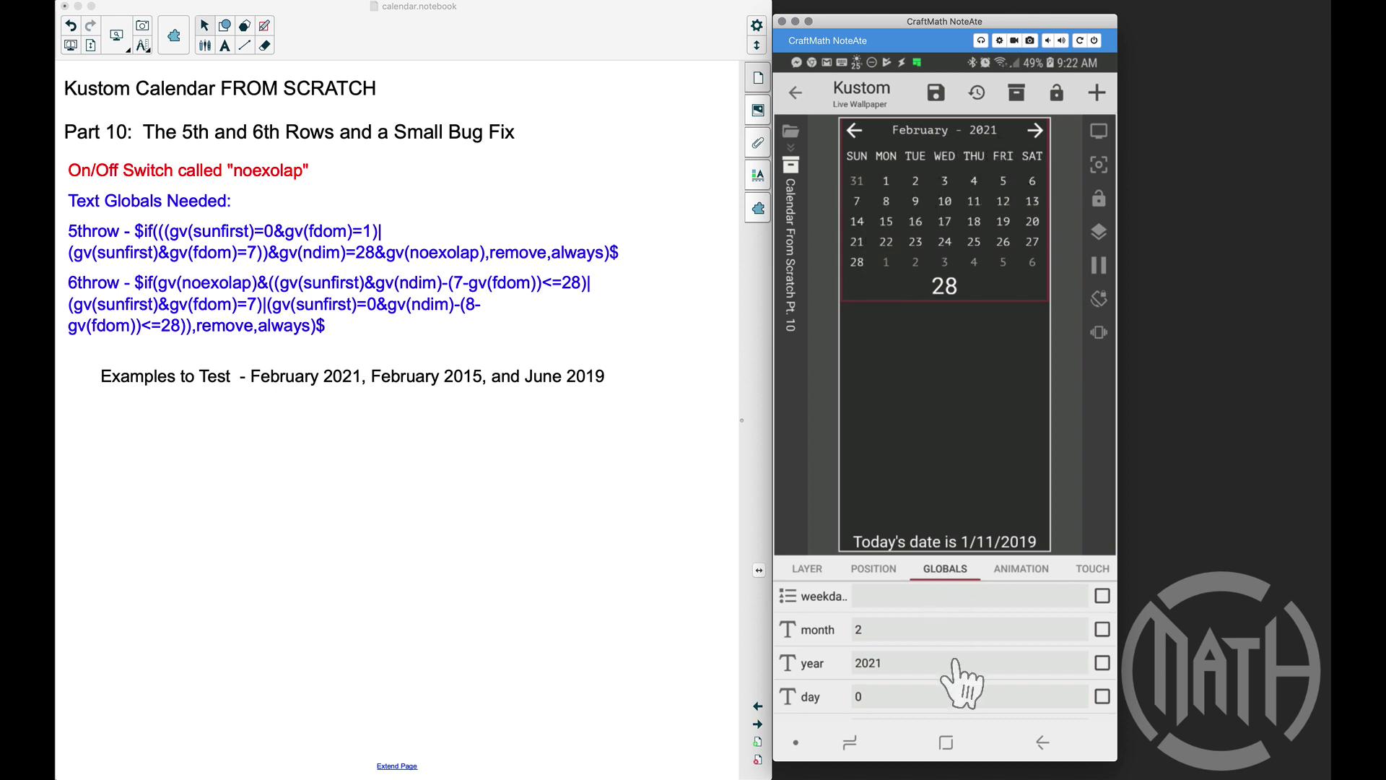
Switch the sunfirst global off to test February 2021 with weeks starting on Monday.
{"action": "scroll", "coordinate": [960, 681], "scroll_direction": "down", "scroll_amount": 5}
{"action": "left_click", "coordinate": [1073, 633]}
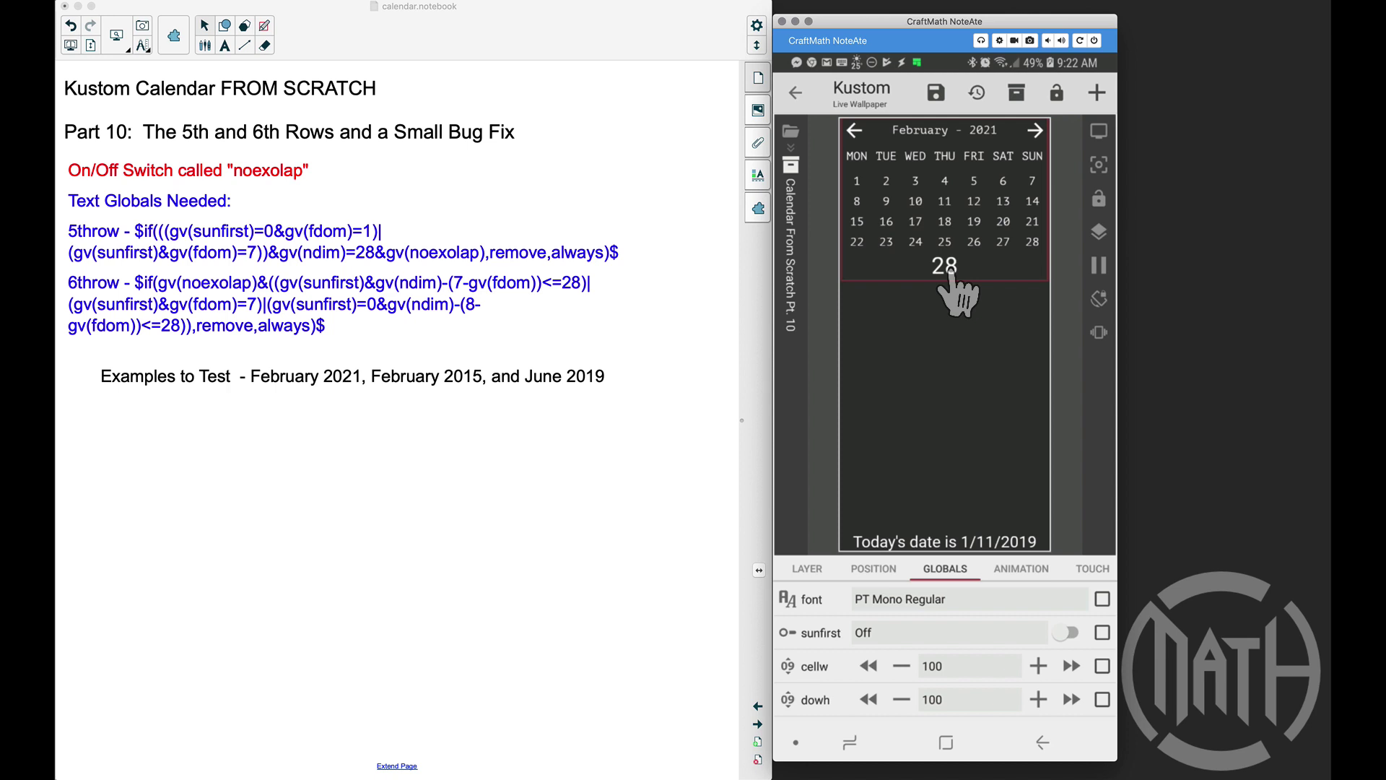
Test February 2021 by switching the noexolap global off and back on, and switch the sunfirst global on for Sunday-start weeks.
{"action": "scroll", "coordinate": [924, 646], "scroll_direction": "down", "scroll_amount": 5}
{"action": "left_click", "coordinate": [1073, 636]}
{"action": "left_click", "coordinate": [1074, 636]}
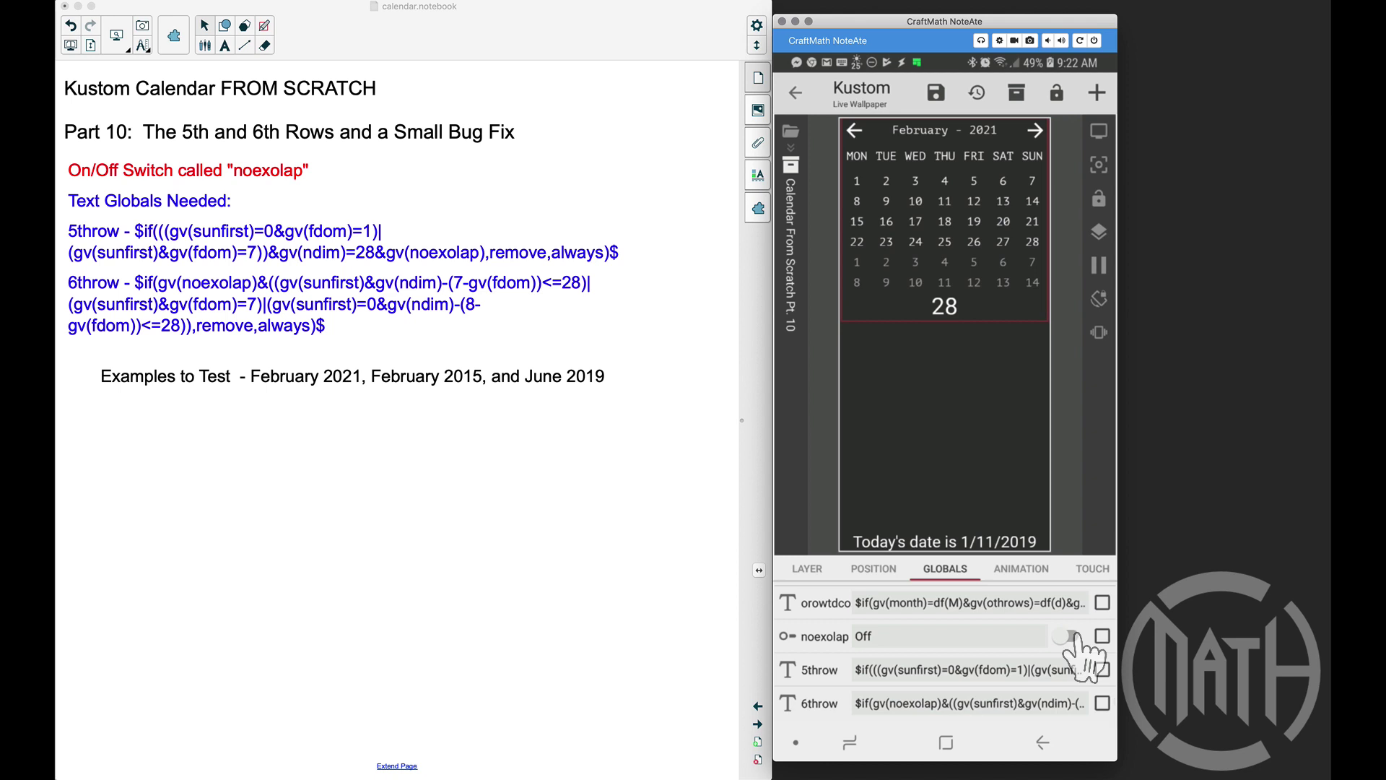
{"action": "left_click", "coordinate": [1073, 636]}
{"action": "scroll", "coordinate": [1068, 646], "scroll_direction": "up", "scroll_amount": 5}
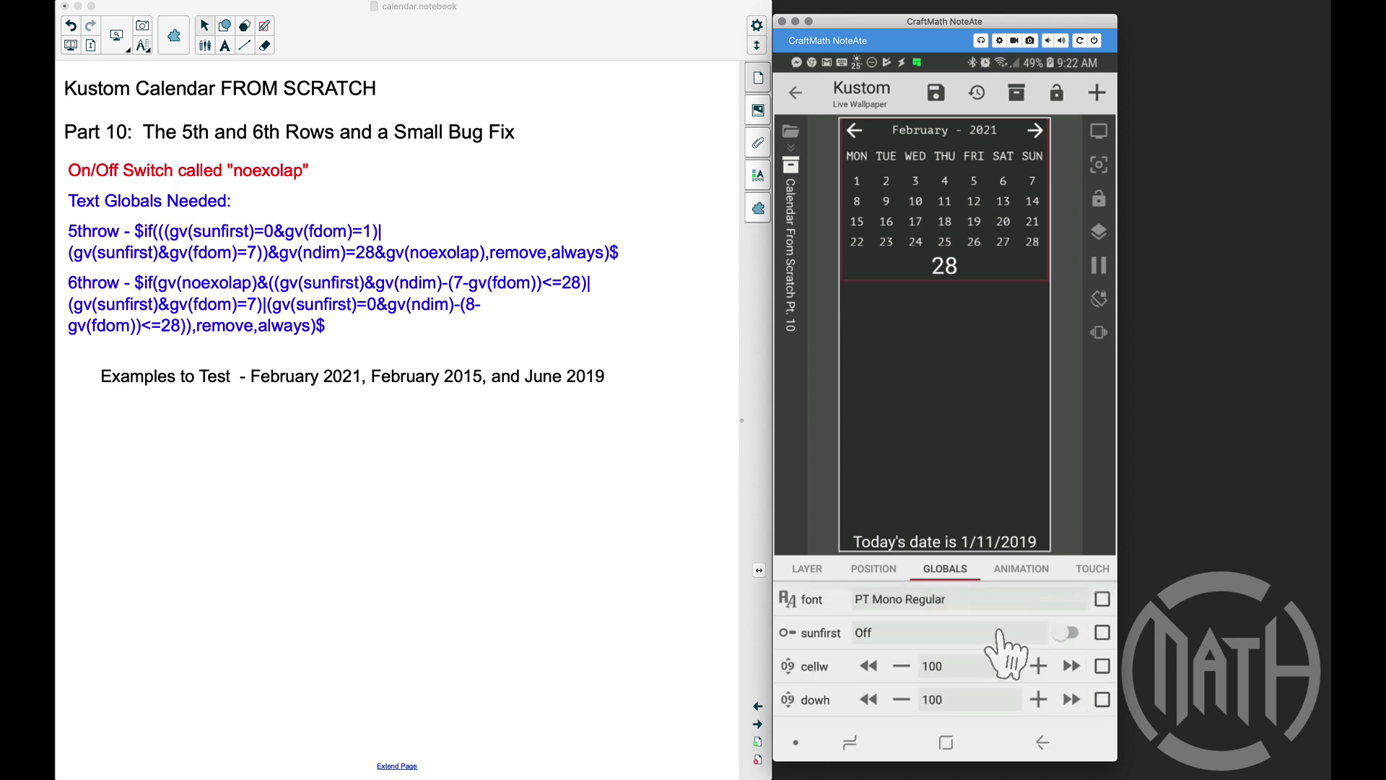
{"action": "left_click", "coordinate": [1069, 632]}
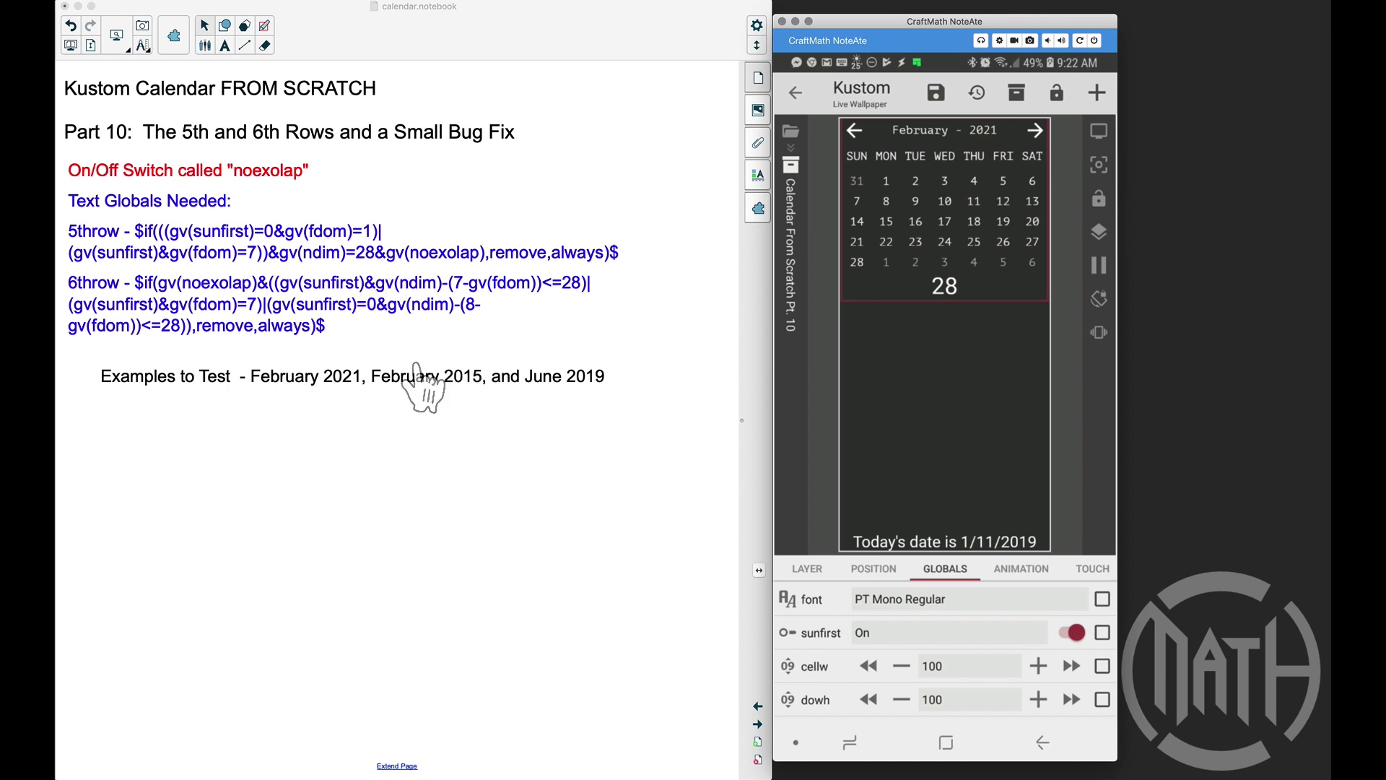
Set the year text global to 2015 to test February 2015.
{"action": "scroll", "coordinate": [917, 632], "scroll_direction": "down", "scroll_amount": 5}
{"action": "left_click", "coordinate": [893, 664]}
{"action": "key", "text": "BackSpace"}
{"action": "key", "text": "BackSpace"}
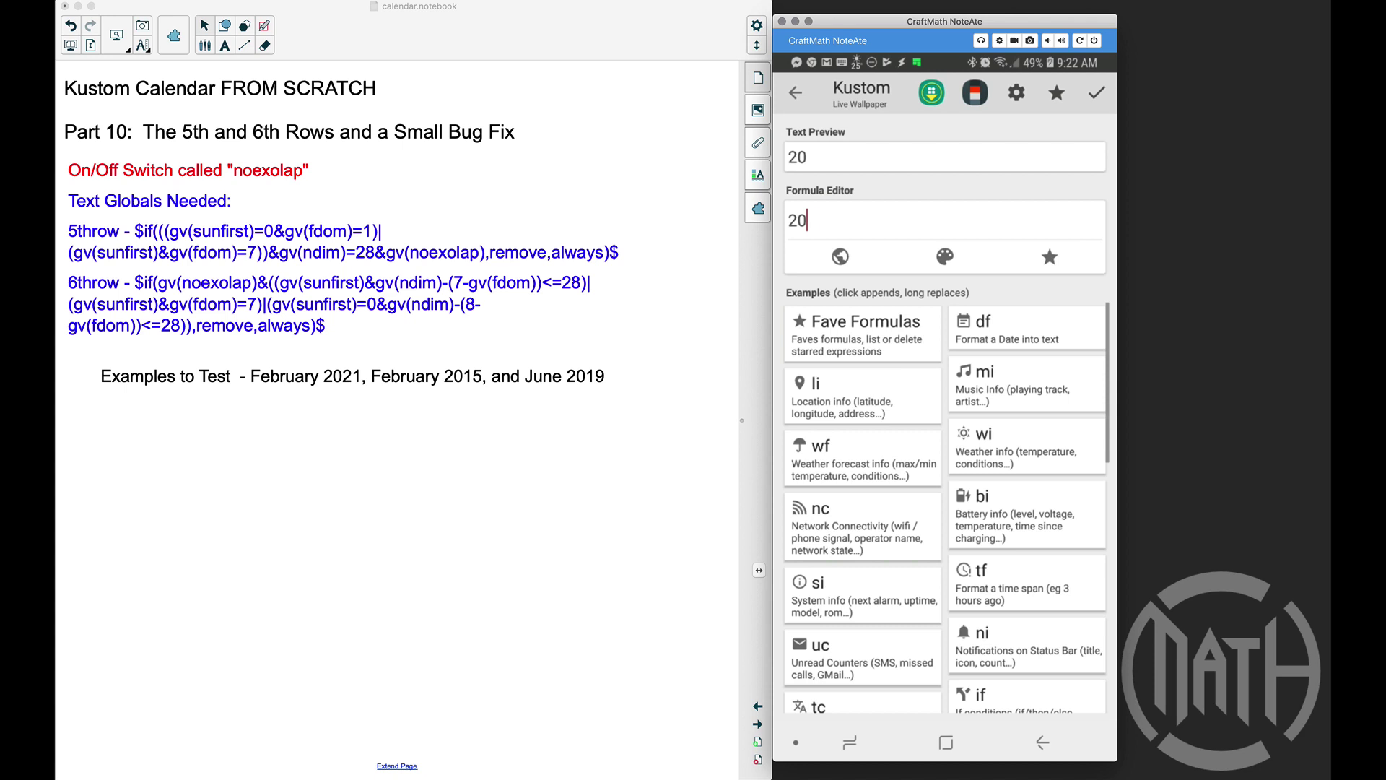
{"action": "type", "text": "15"}
{"action": "left_click", "coordinate": [1094, 93]}
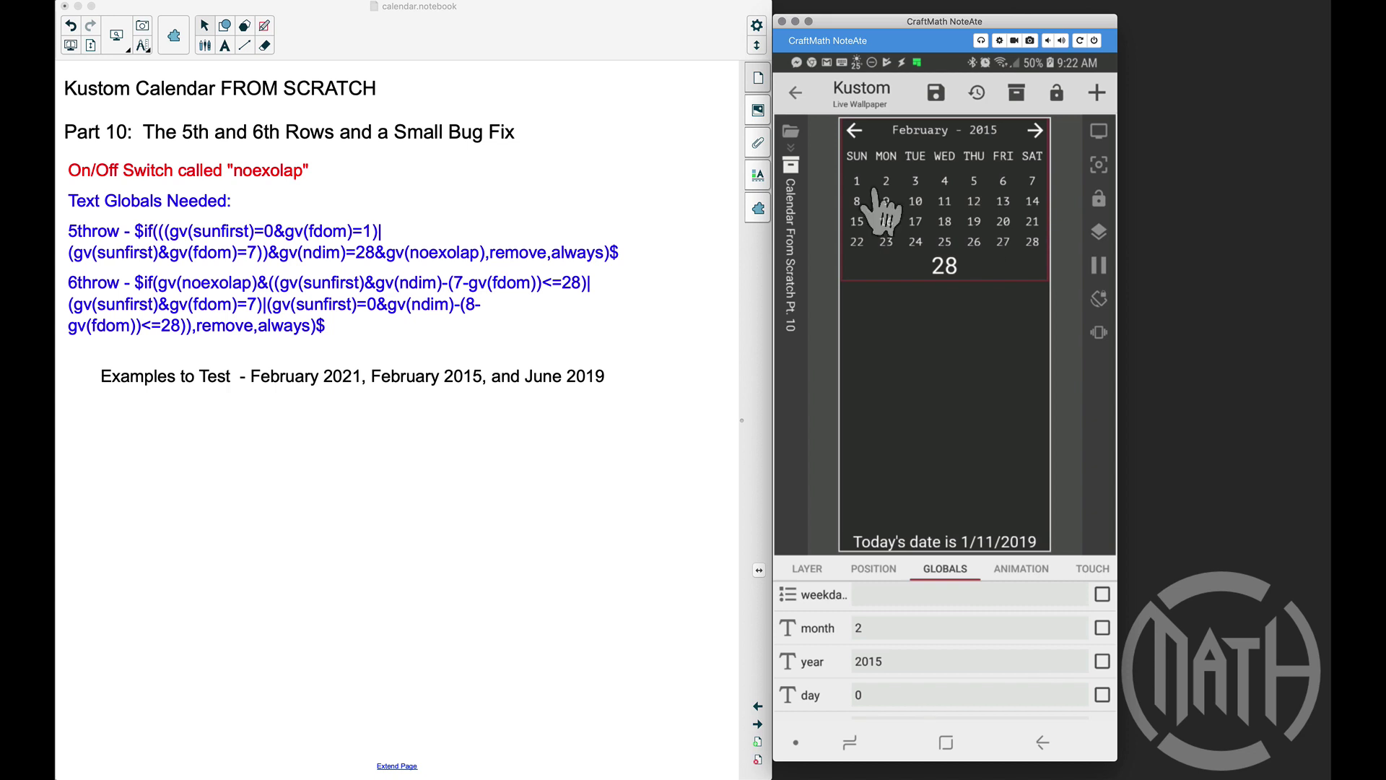
Toggle the sunfirst global to compare February 2015 with Sunday and Monday week starts, leaving it off.
{"action": "scroll", "coordinate": [1010, 620], "scroll_direction": "up", "scroll_amount": 5}
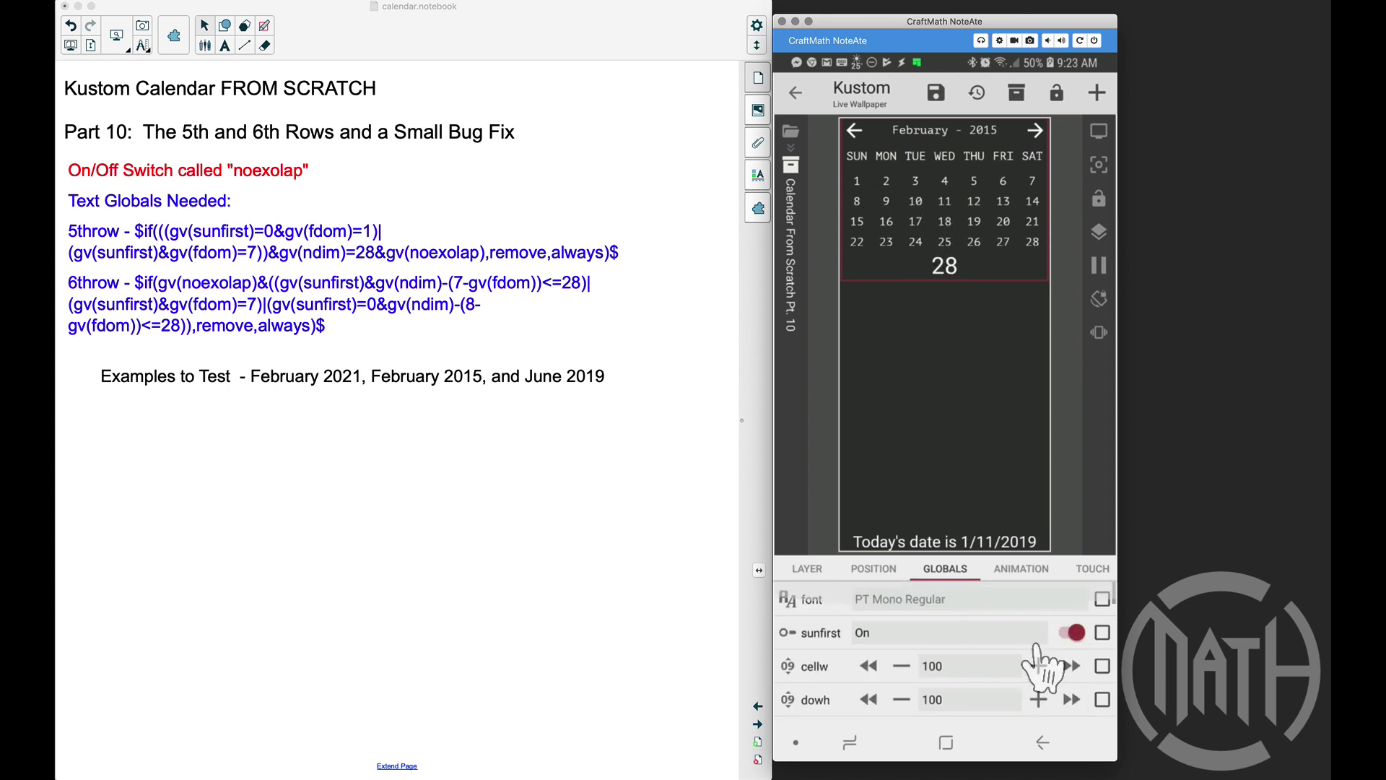
{"action": "left_click", "coordinate": [1073, 633]}
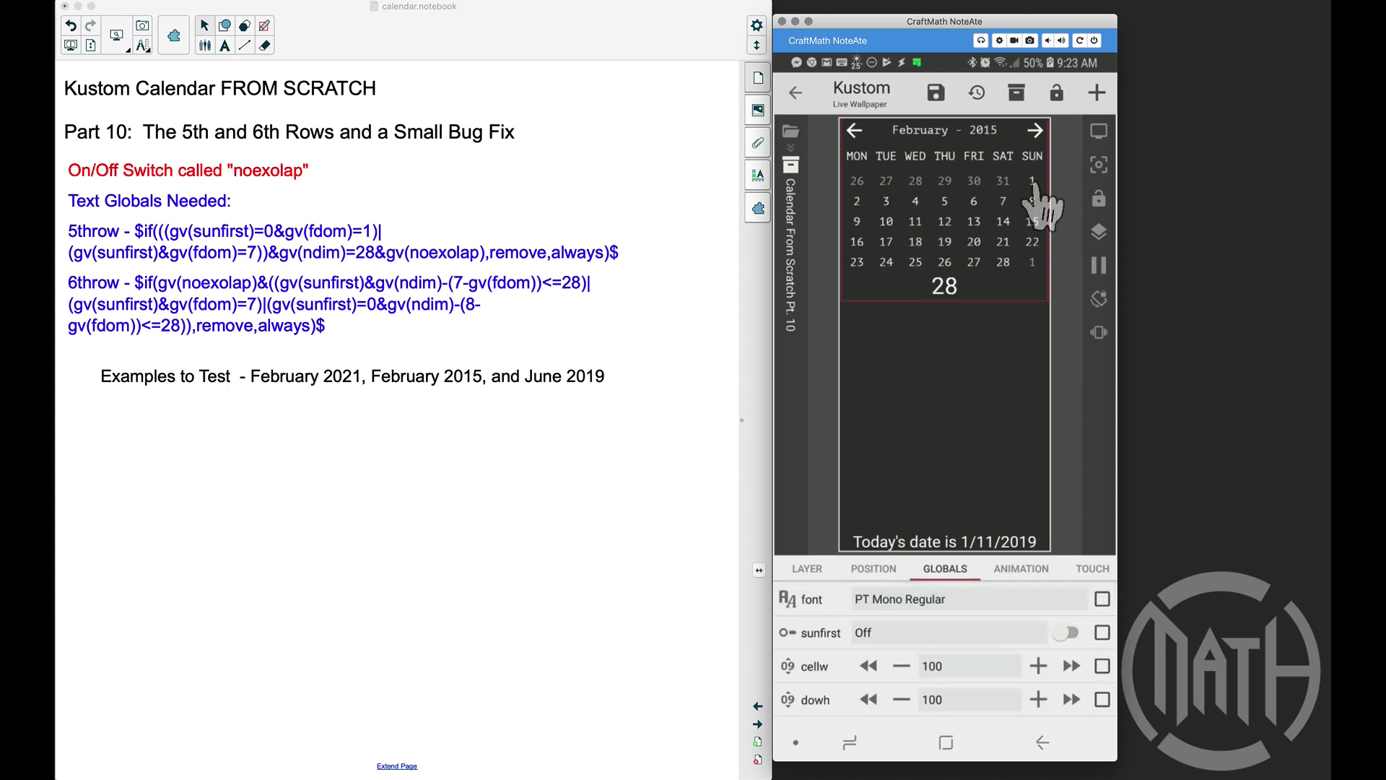
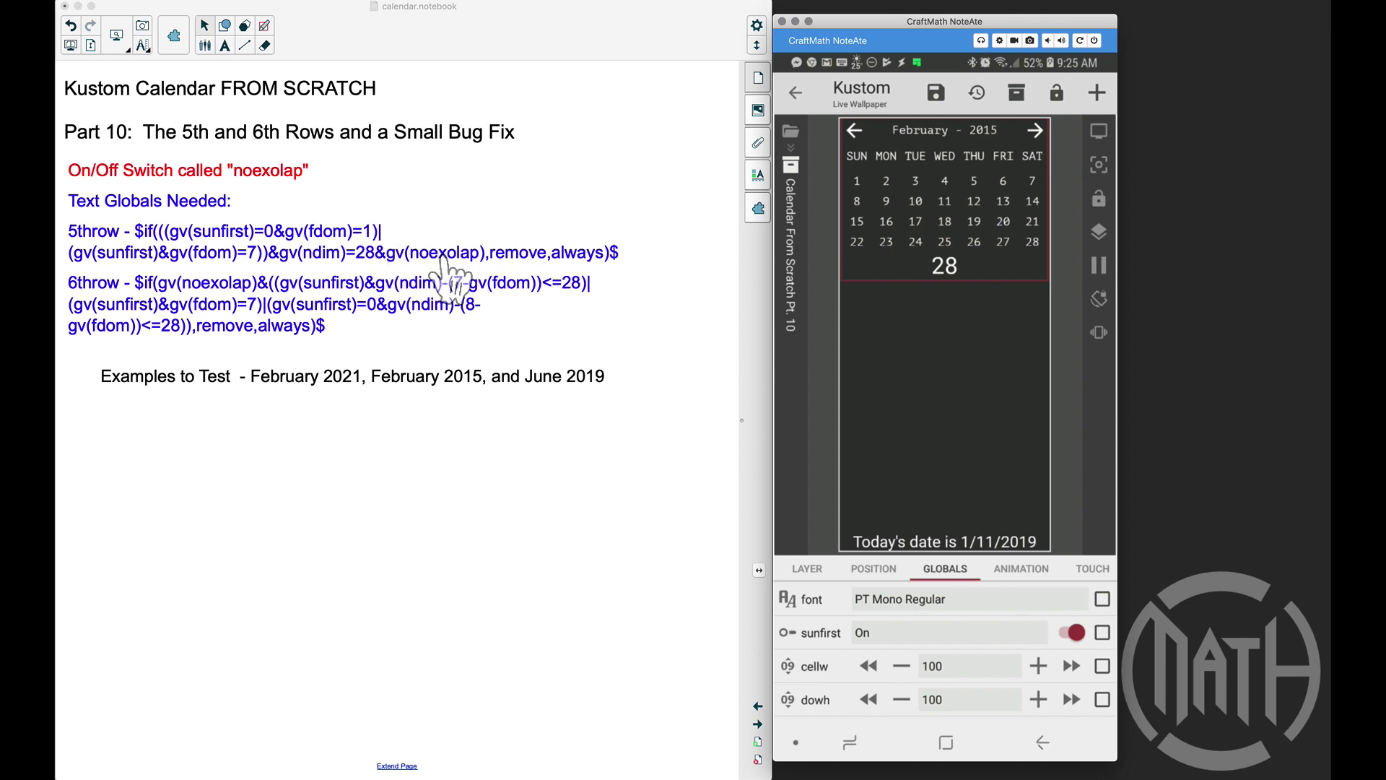
{"action": "scroll", "coordinate": [1069, 667], "scroll_direction": "down", "scroll_amount": 8}
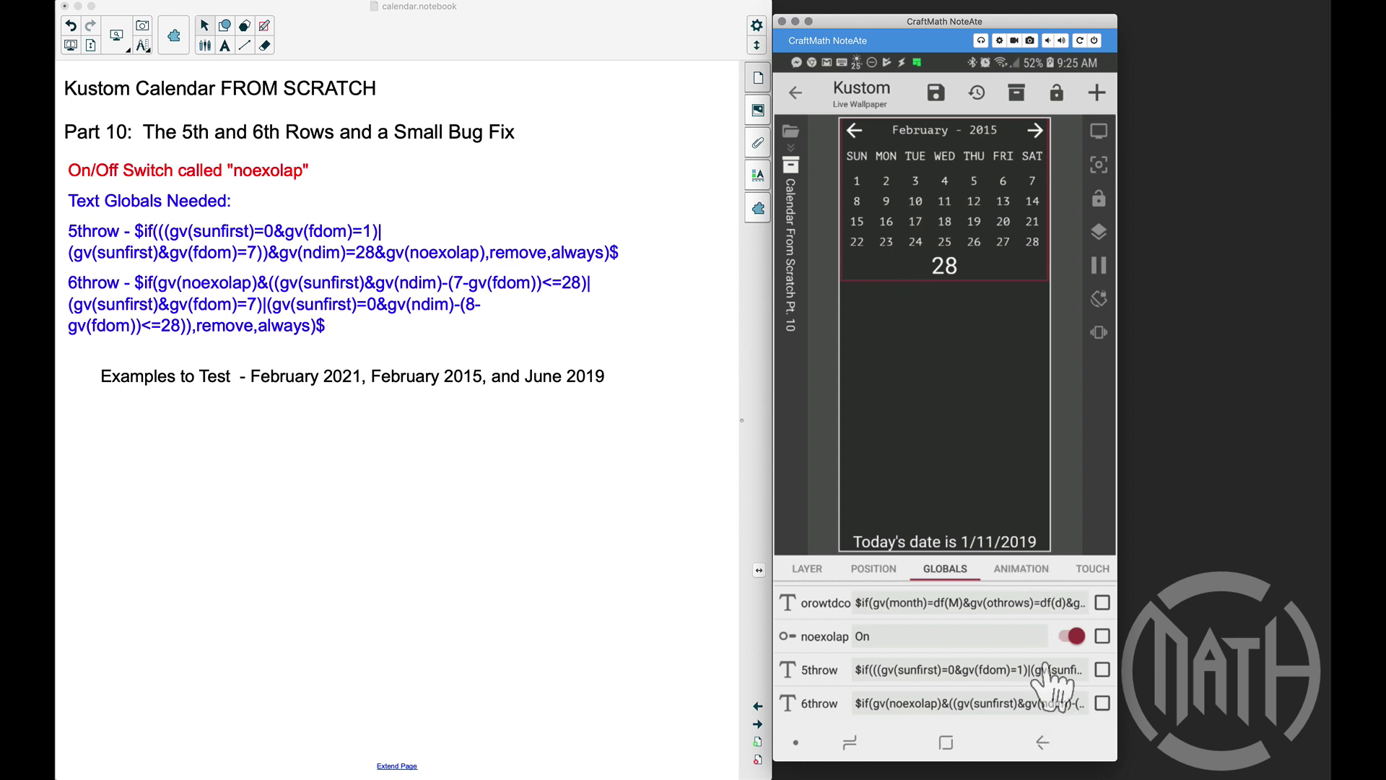
{"action": "scroll", "coordinate": [1050, 682], "scroll_direction": "up", "scroll_amount": 5}
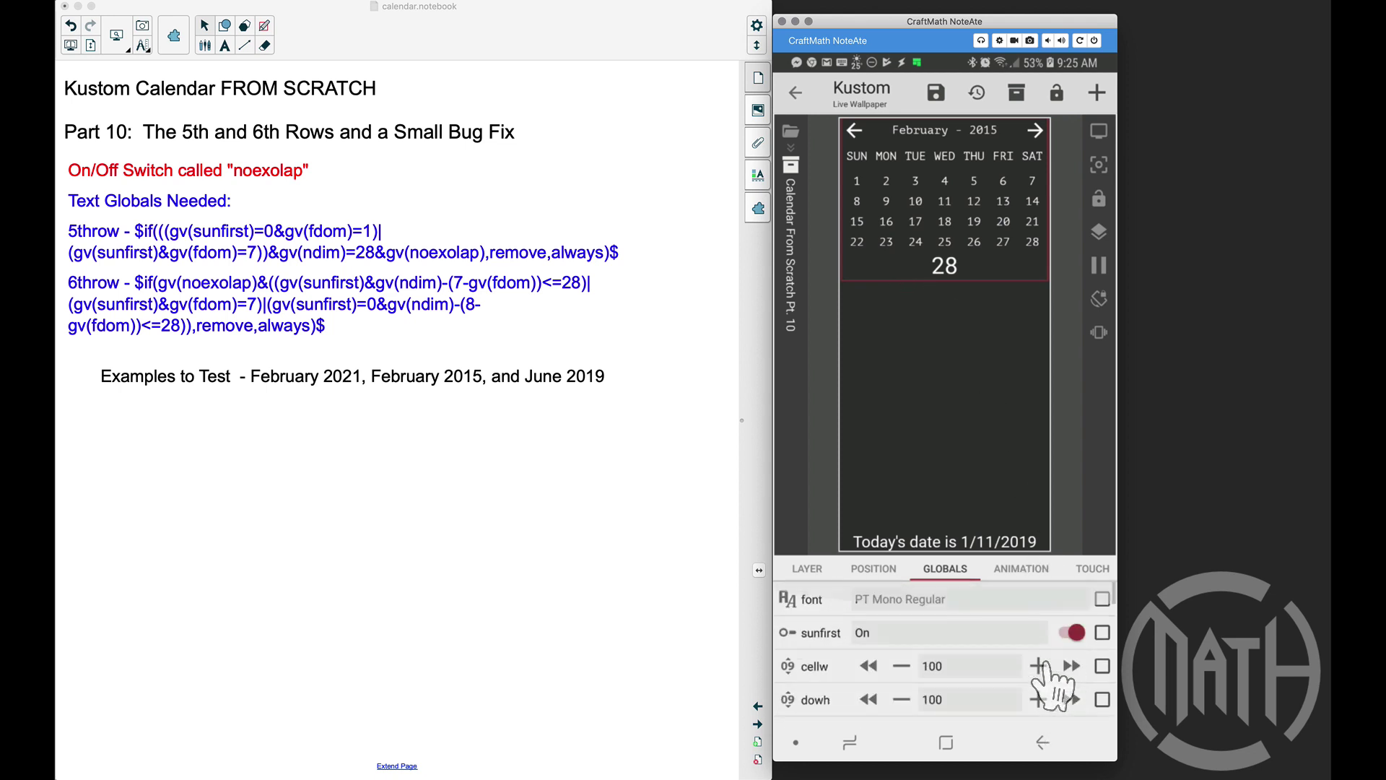
{"action": "left_click", "coordinate": [1075, 633]}
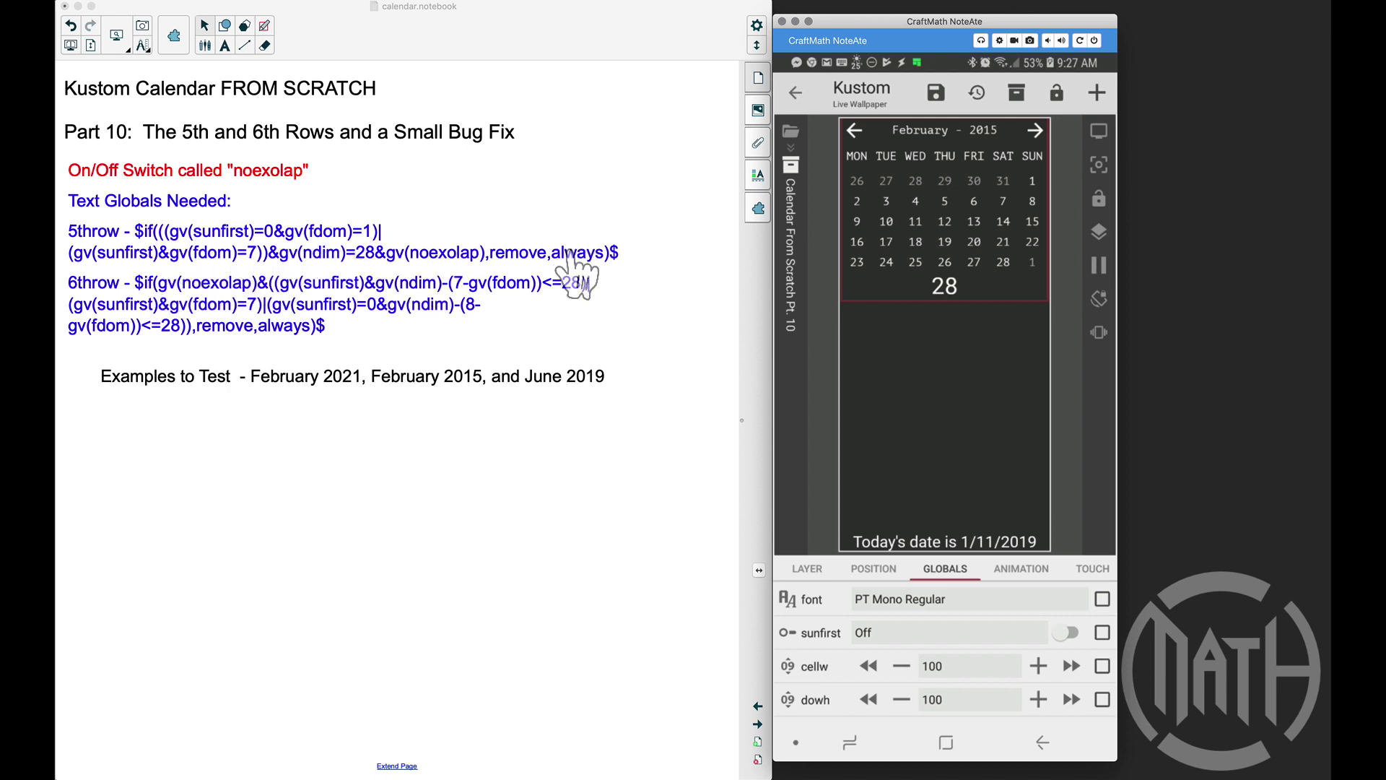
{"action": "left_click", "coordinate": [1070, 633]}
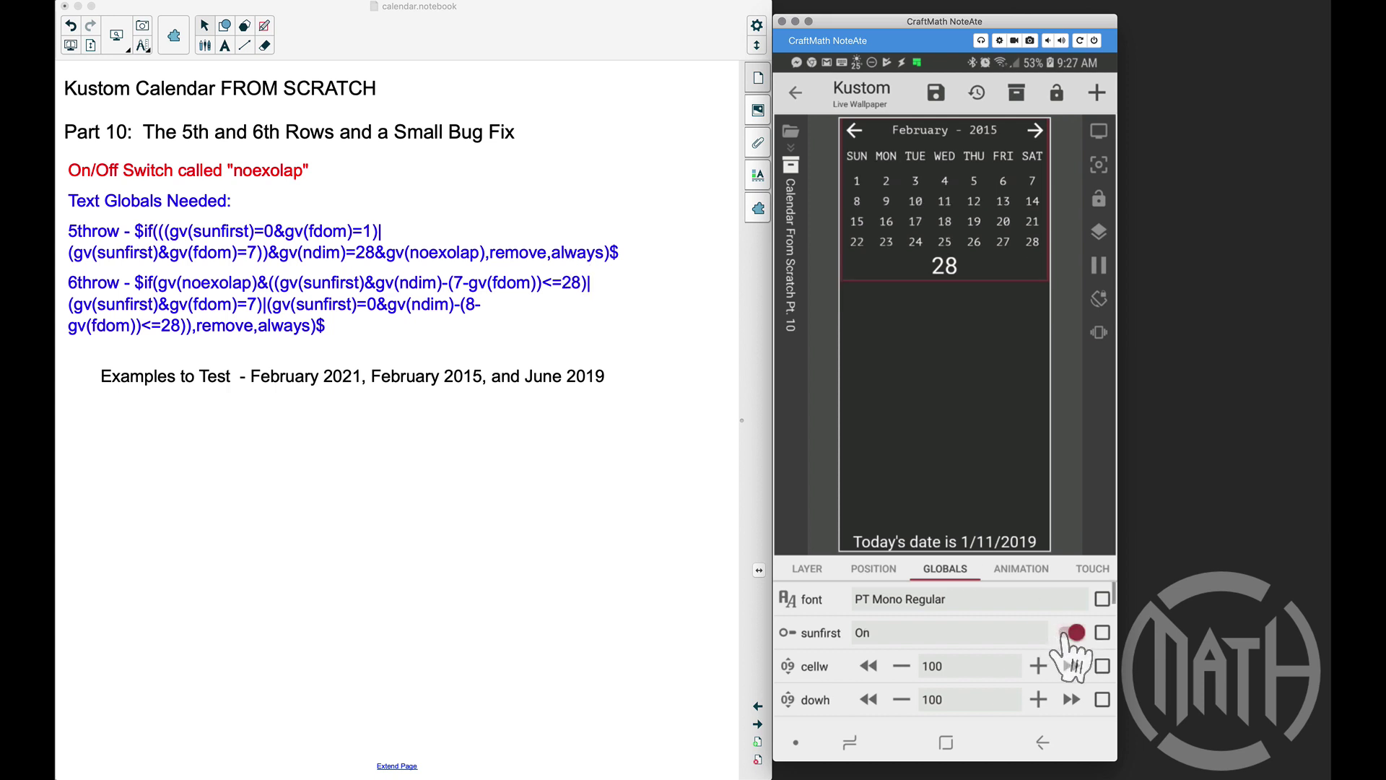
{"action": "left_click", "coordinate": [1071, 633]}
{"action": "left_click", "coordinate": [1071, 633]}
{"action": "left_click", "coordinate": [1071, 633]}
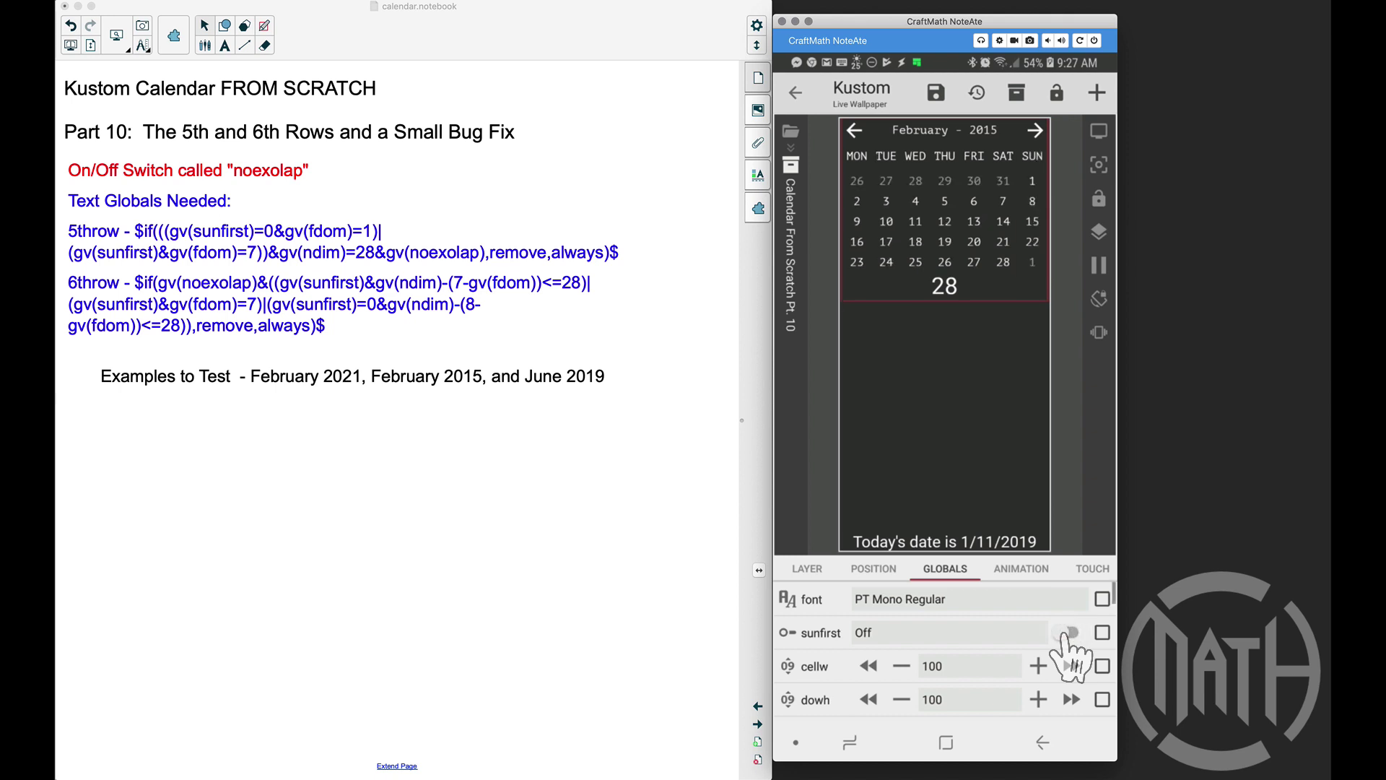
Reset the calendar to the current month and advance it to June 2019.
{"action": "left_click", "coordinate": [935, 133]}
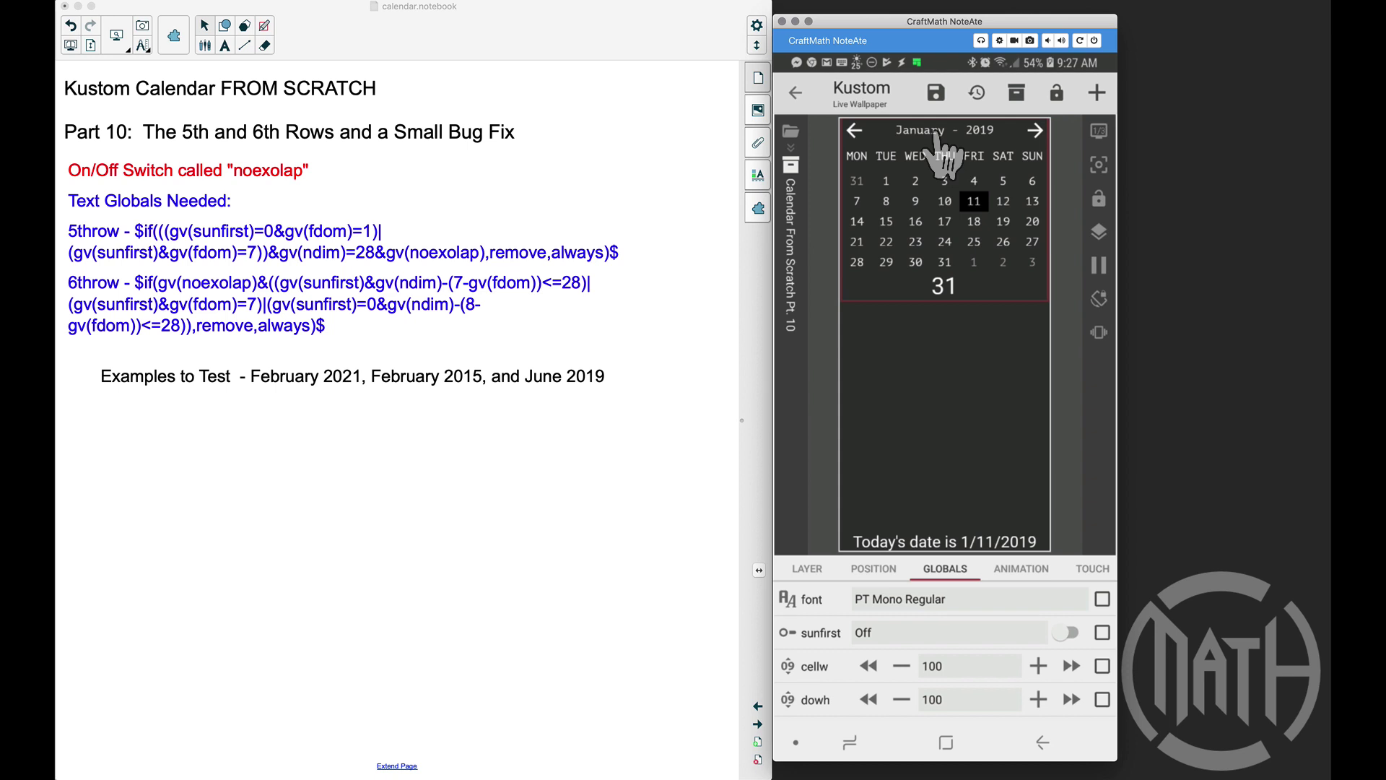
{"action": "left_click", "coordinate": [1033, 131]}
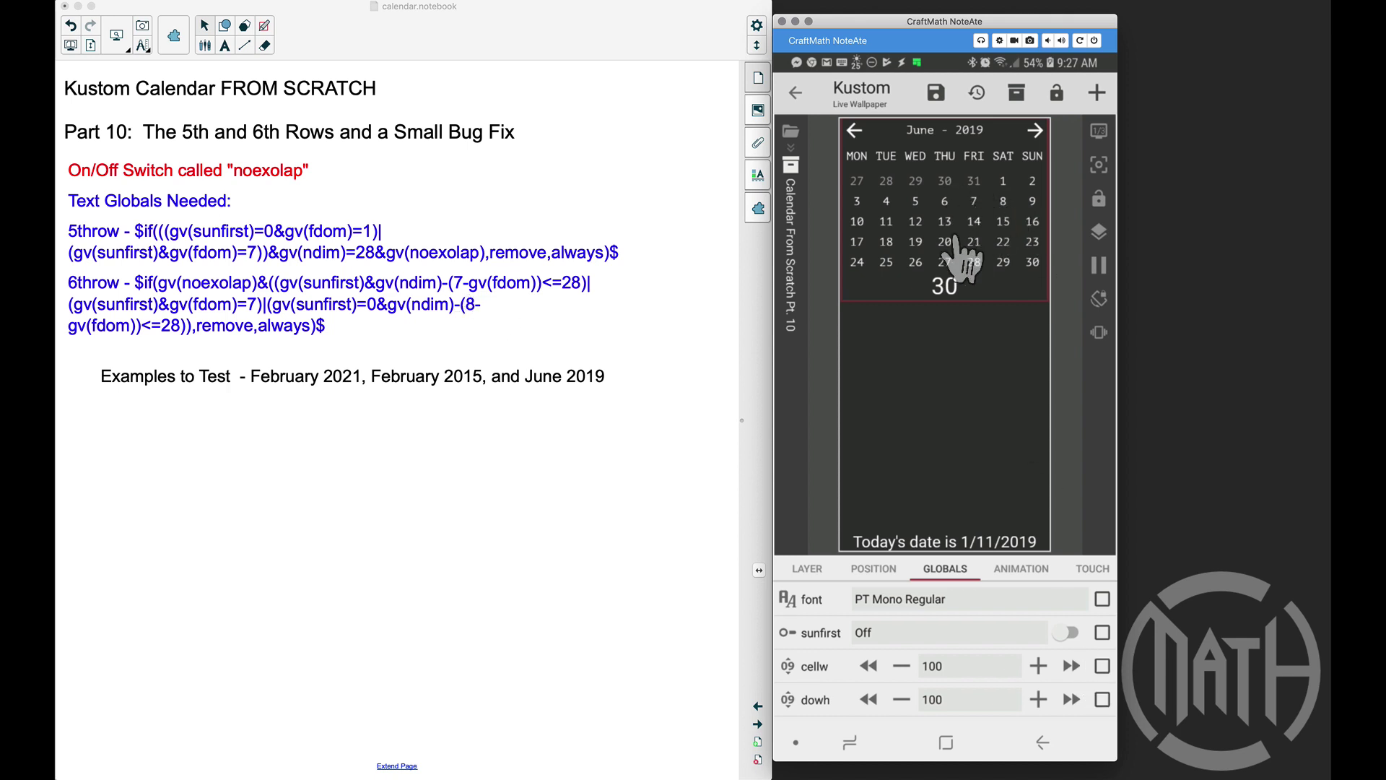
Toggle the sunfirst global to compare June 2019 with both week starts against the 6throw formula, leaving it on.
{"action": "left_click", "coordinate": [1068, 632]}
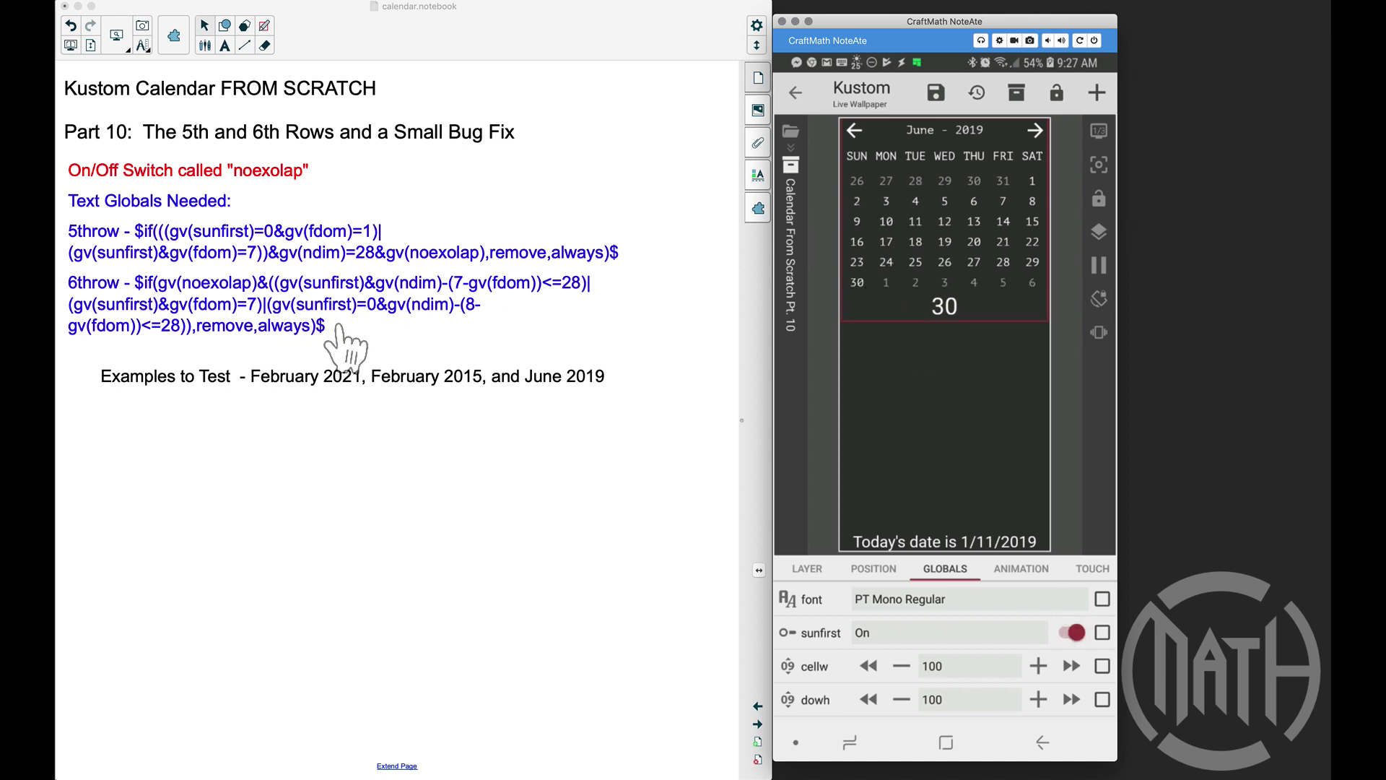
{"action": "left_click", "coordinate": [1071, 632]}
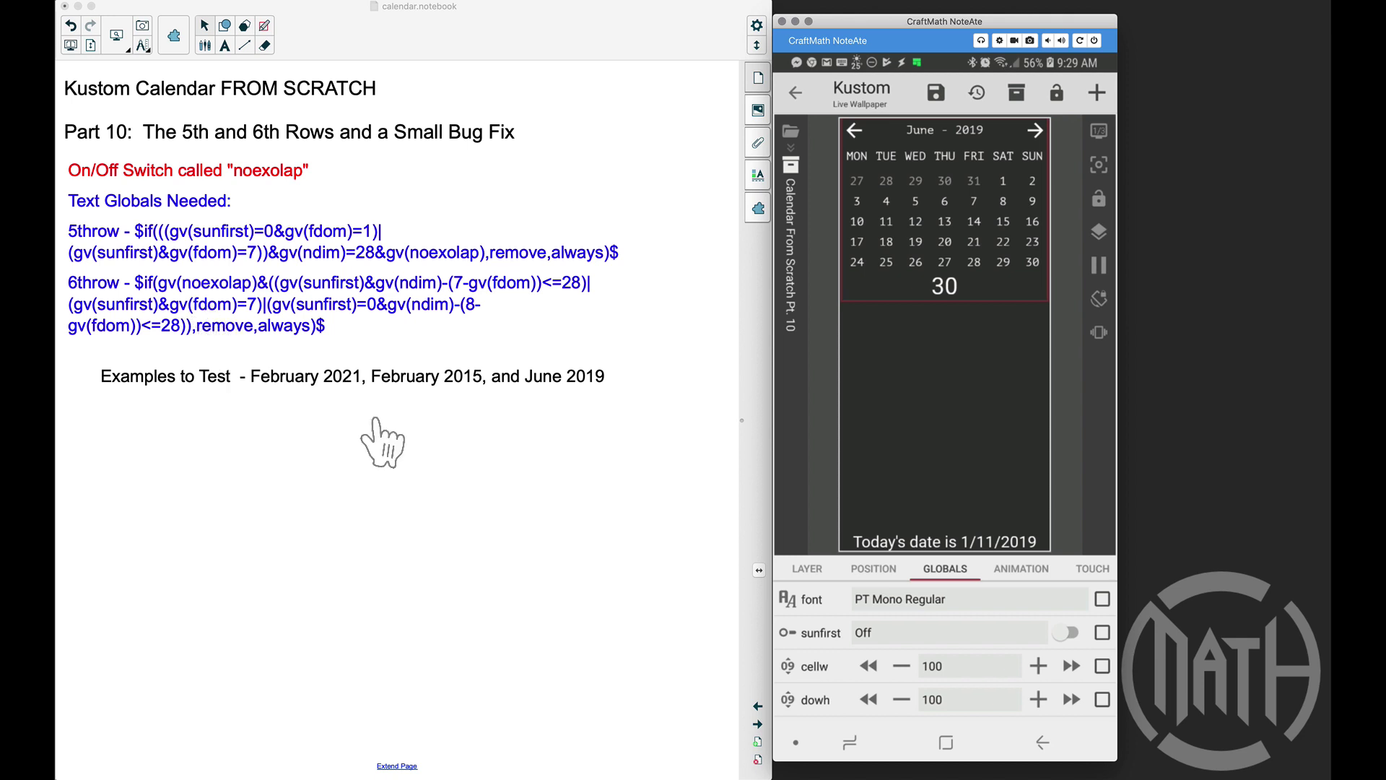
{"action": "left_click", "coordinate": [1071, 633]}
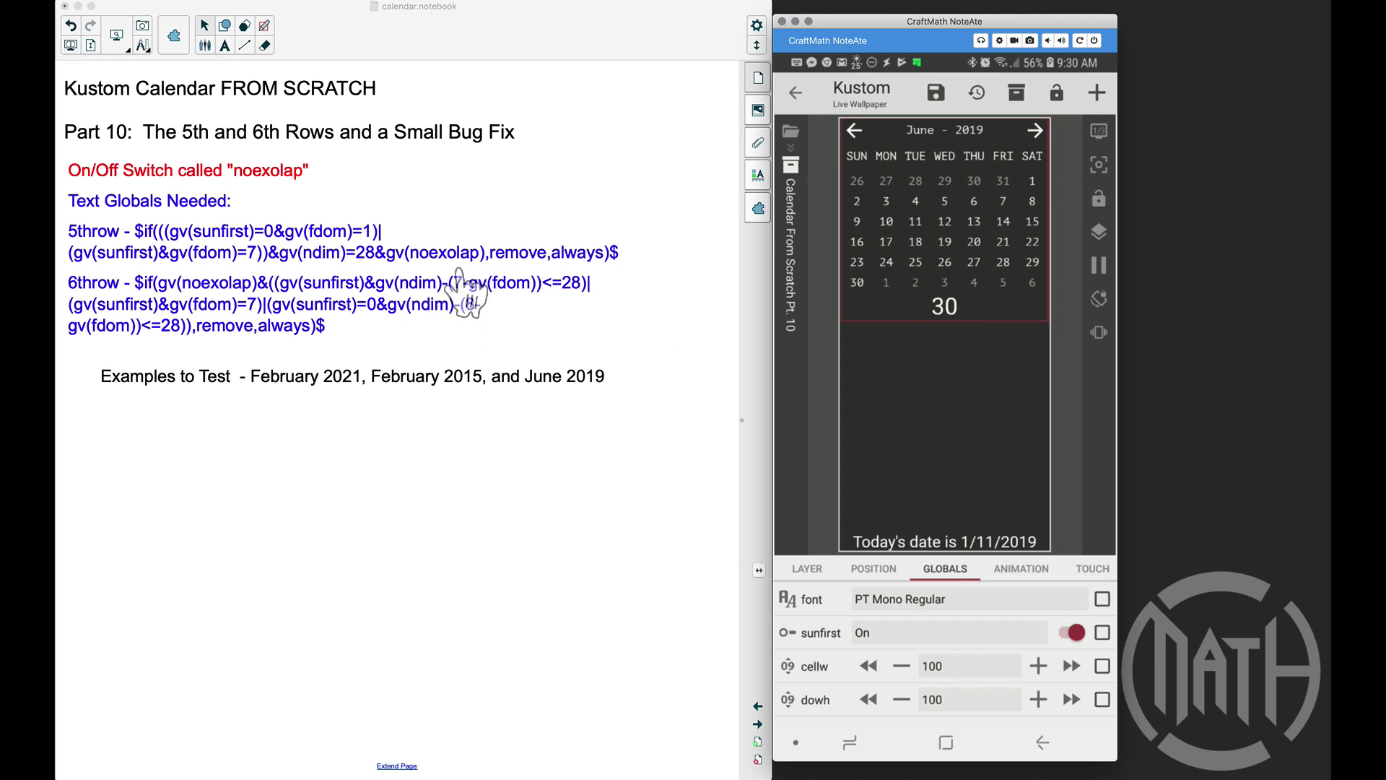
{"action": "left_click", "coordinate": [526, 287]}
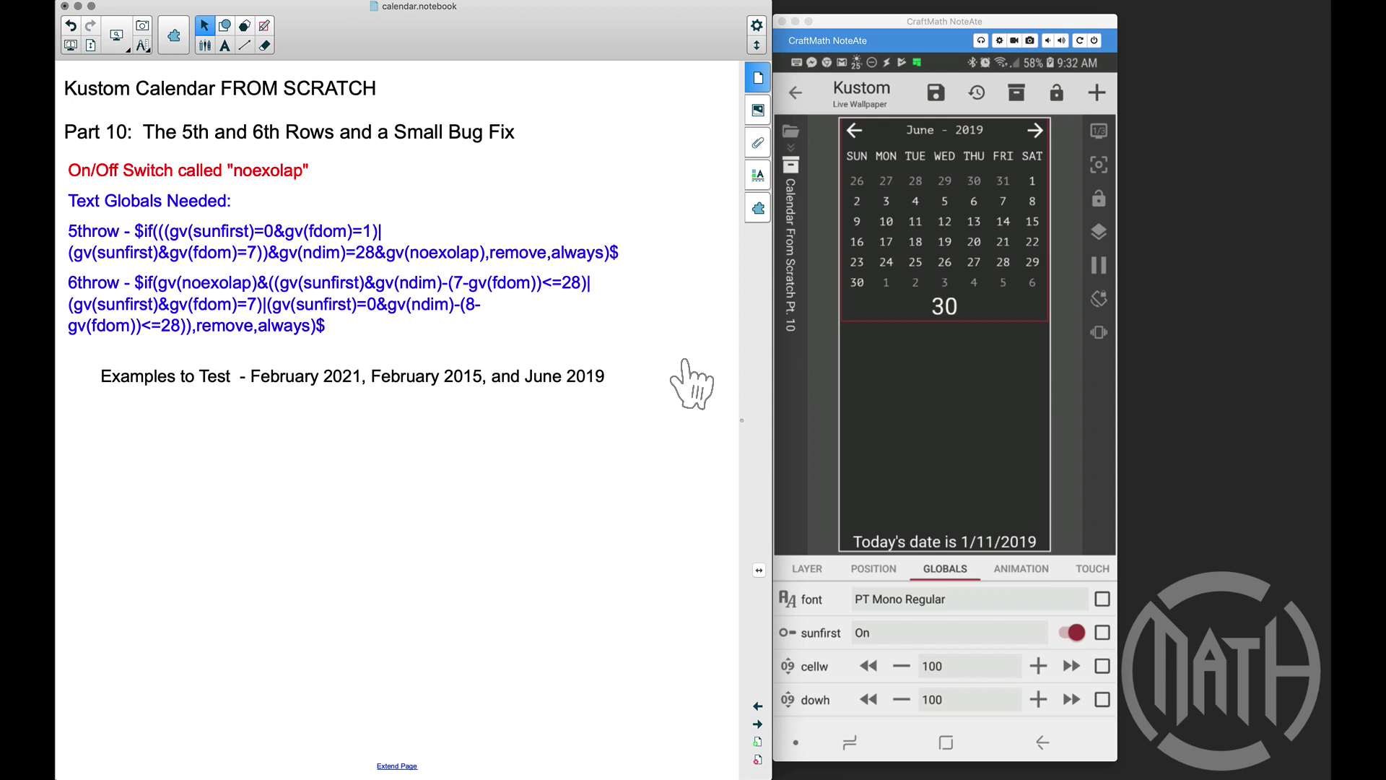
{"action": "left_click", "coordinate": [1075, 633]}
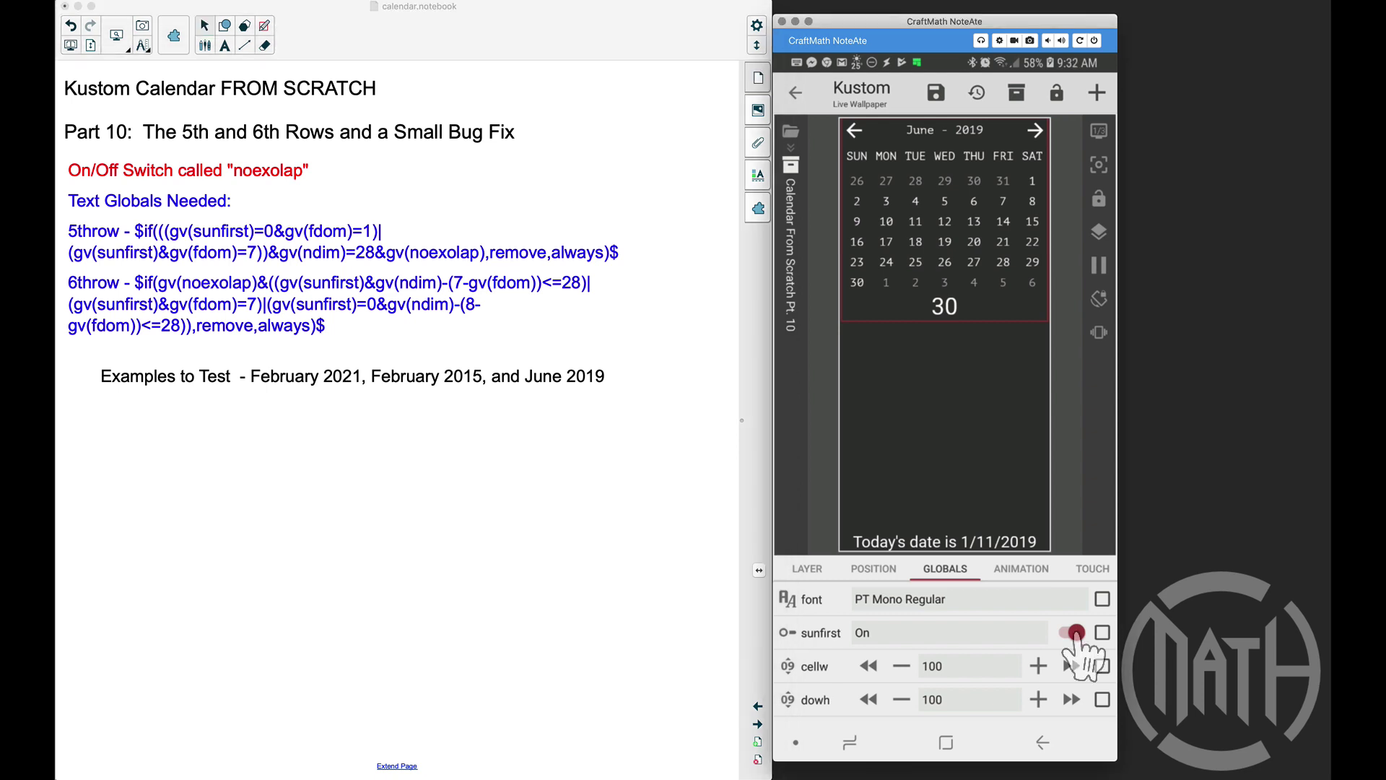
{"action": "left_click", "coordinate": [1074, 633]}
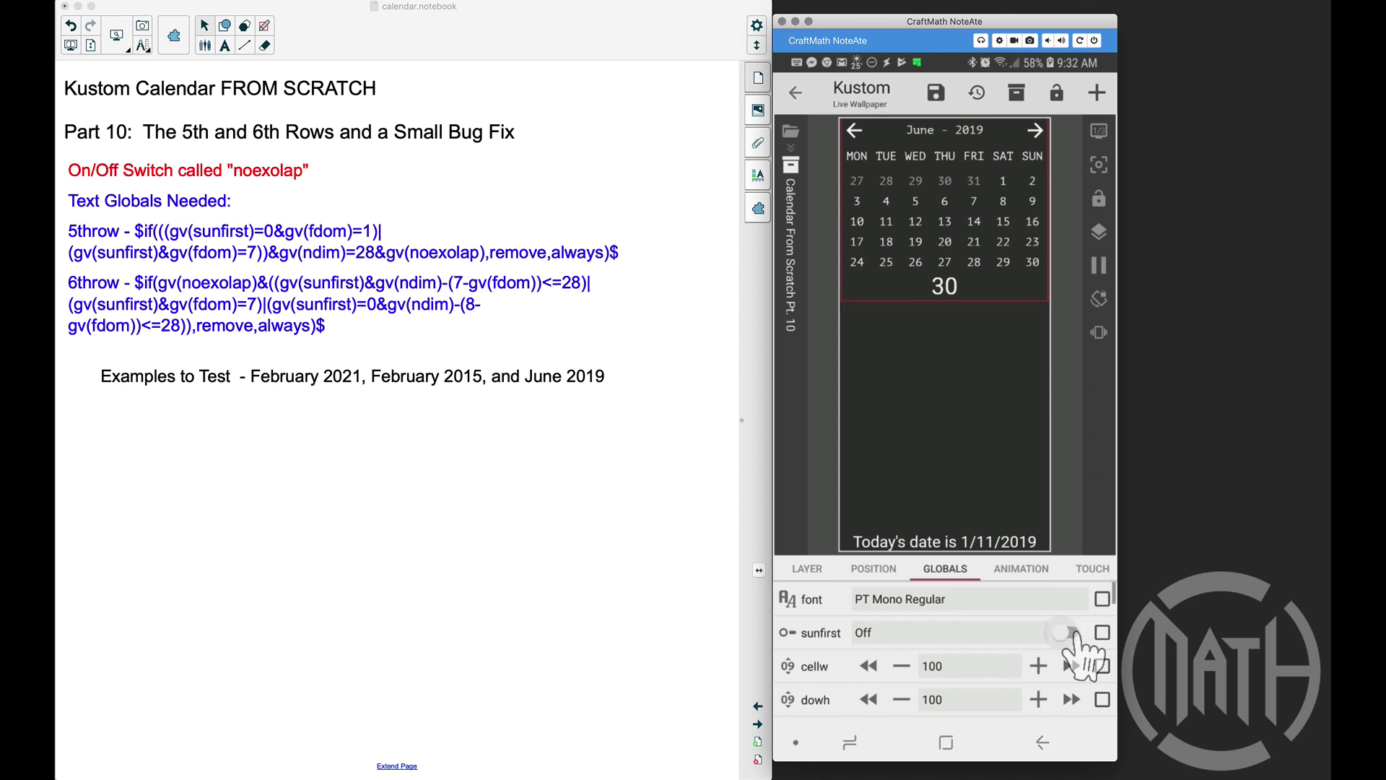
{"action": "left_click", "coordinate": [1074, 633]}
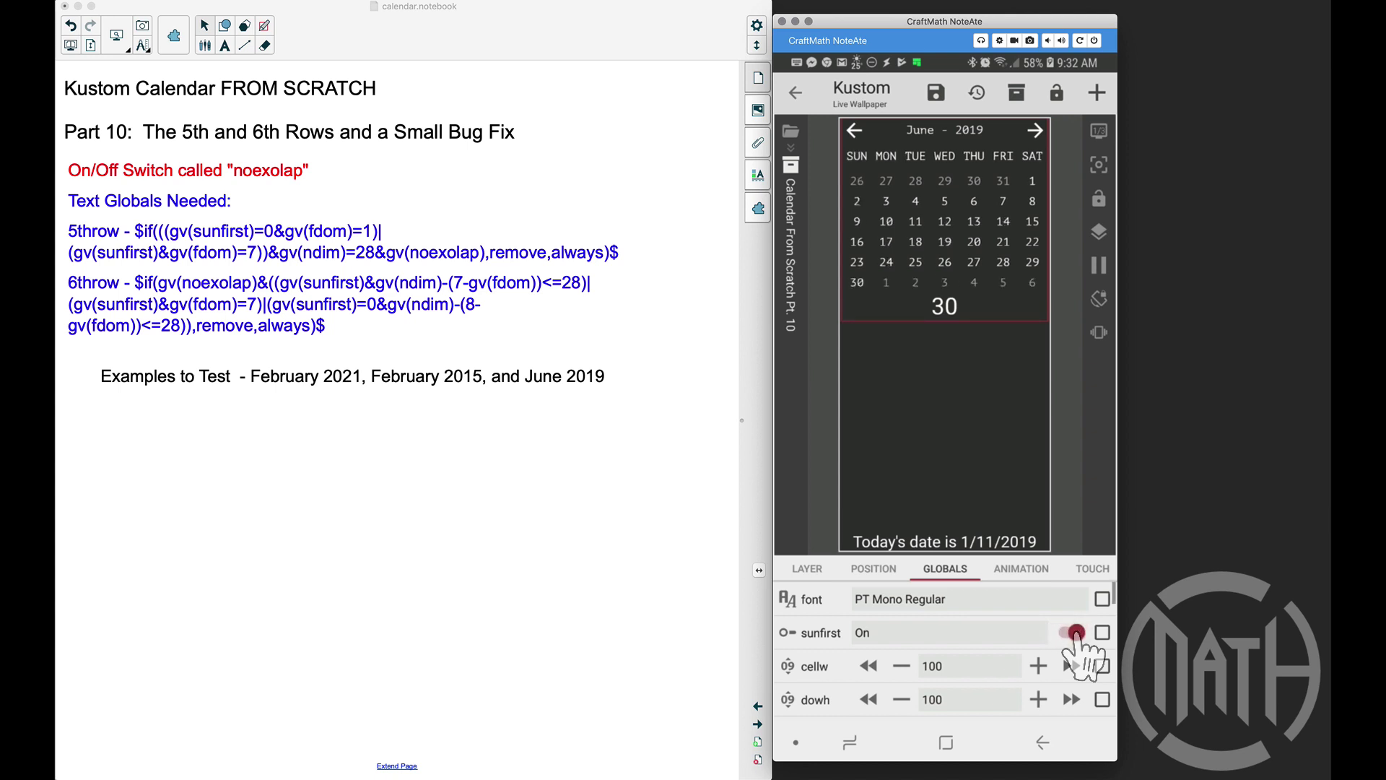
Switch the noexolap global off, and test July 2019 by switching it back on.
{"action": "scroll", "coordinate": [996, 685], "scroll_direction": "down", "scroll_amount": 3}
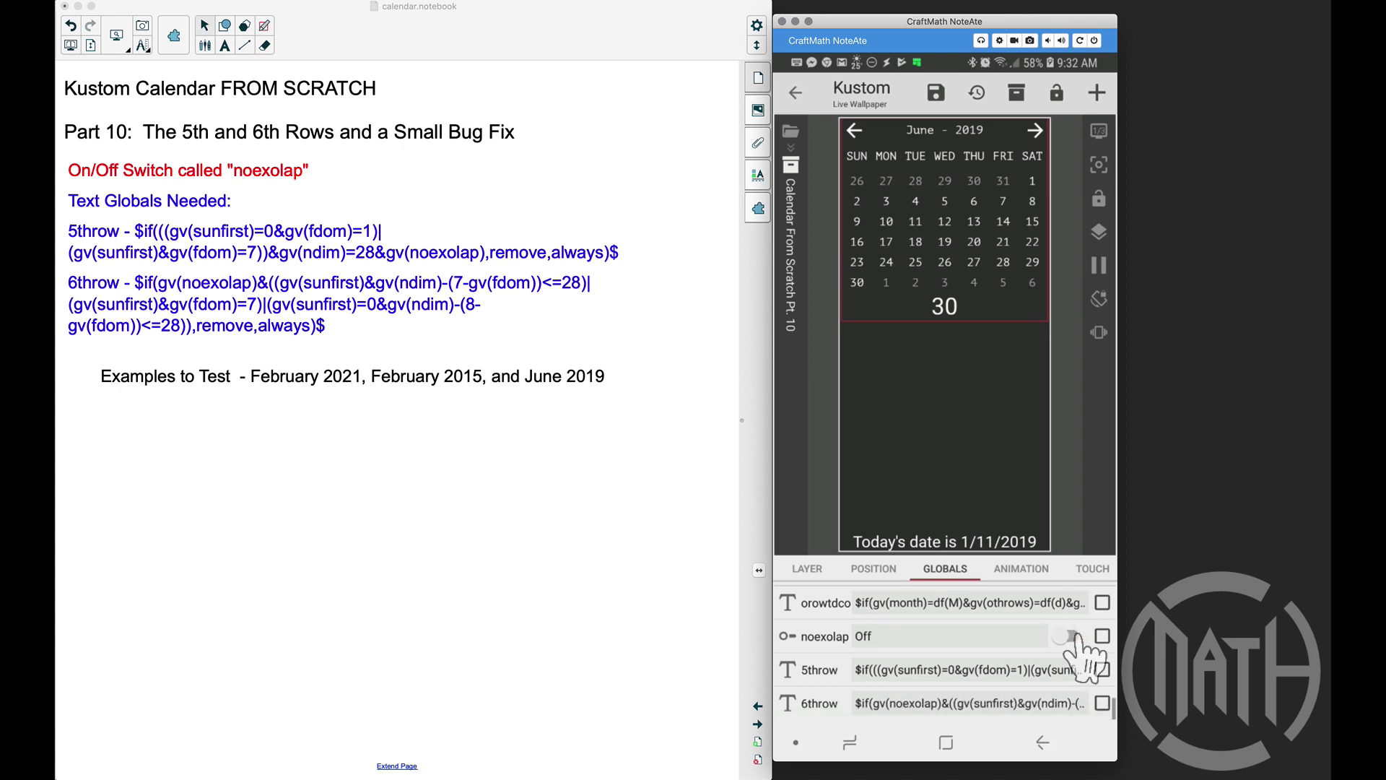
{"action": "left_click", "coordinate": [1035, 131]}
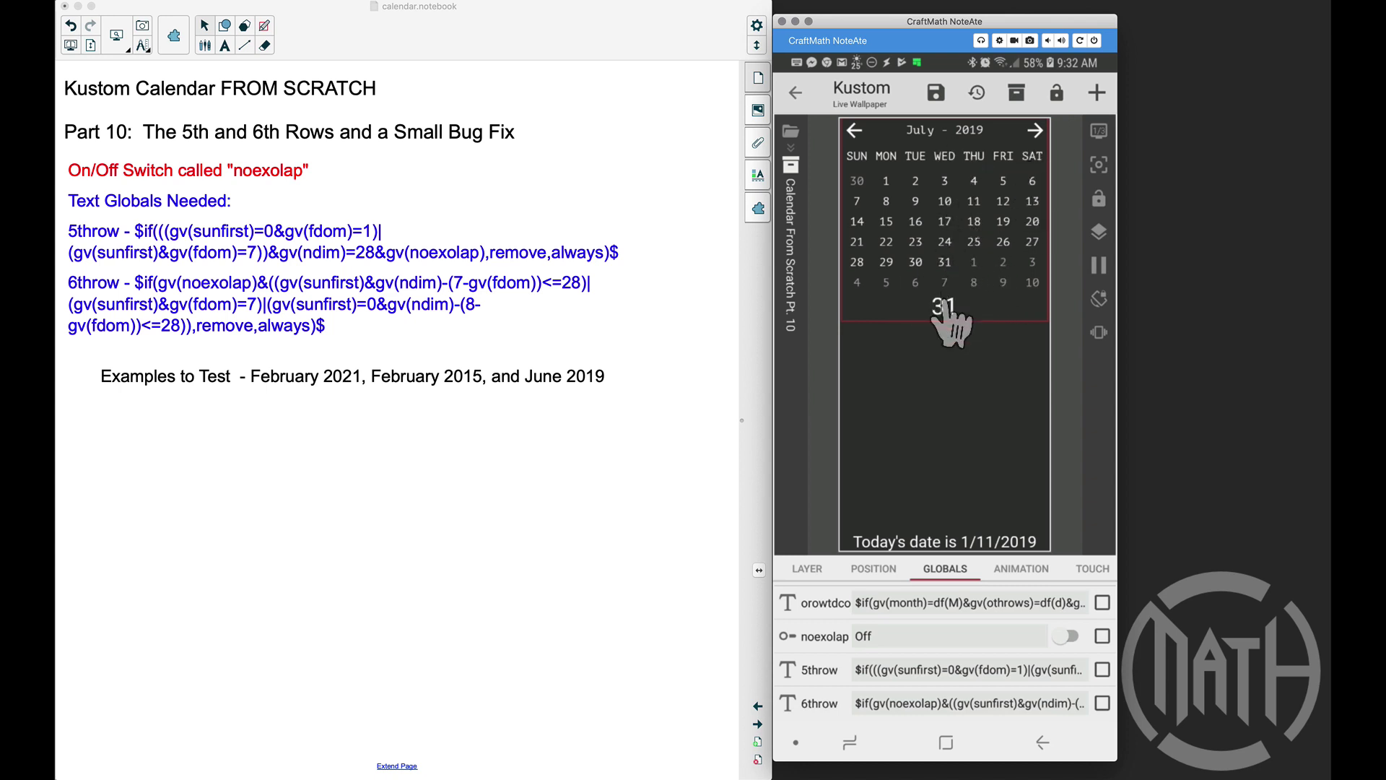
{"action": "left_click", "coordinate": [1068, 636]}
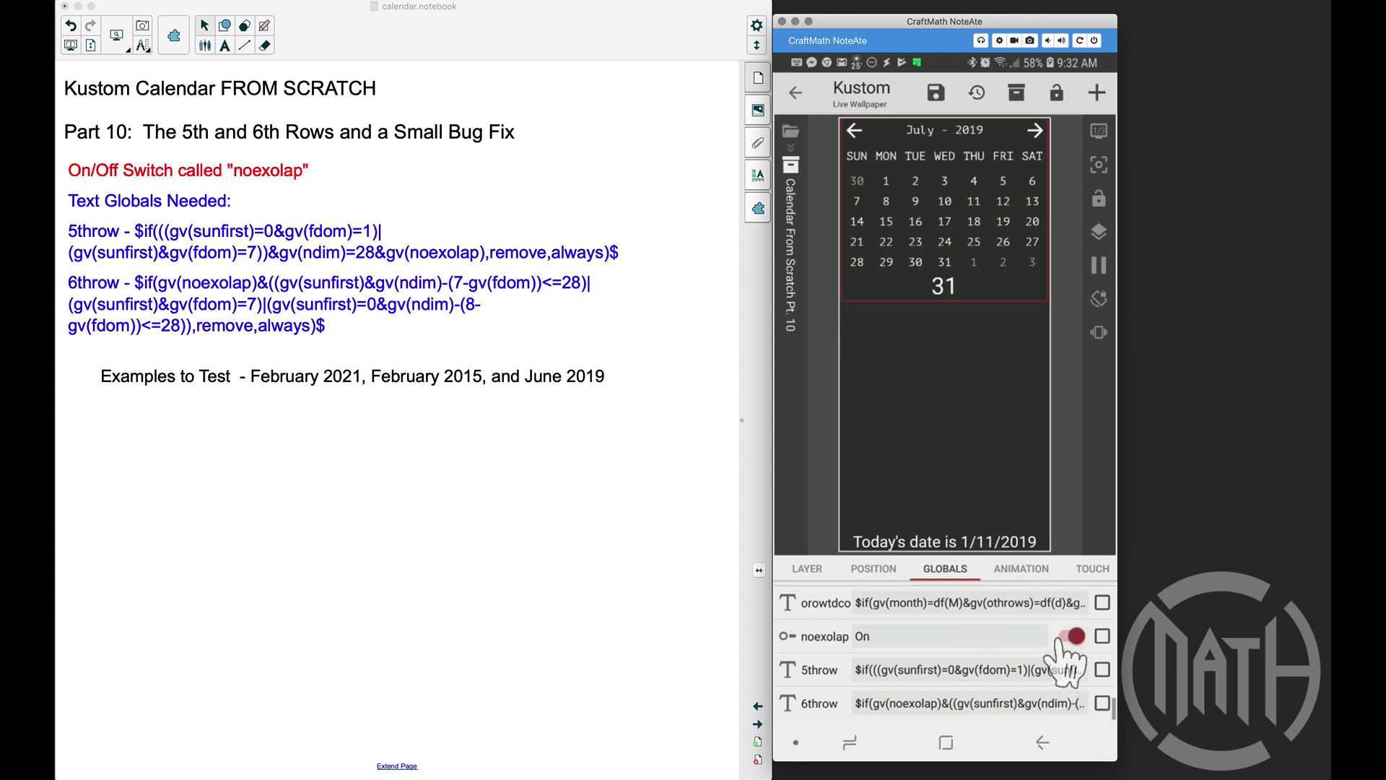